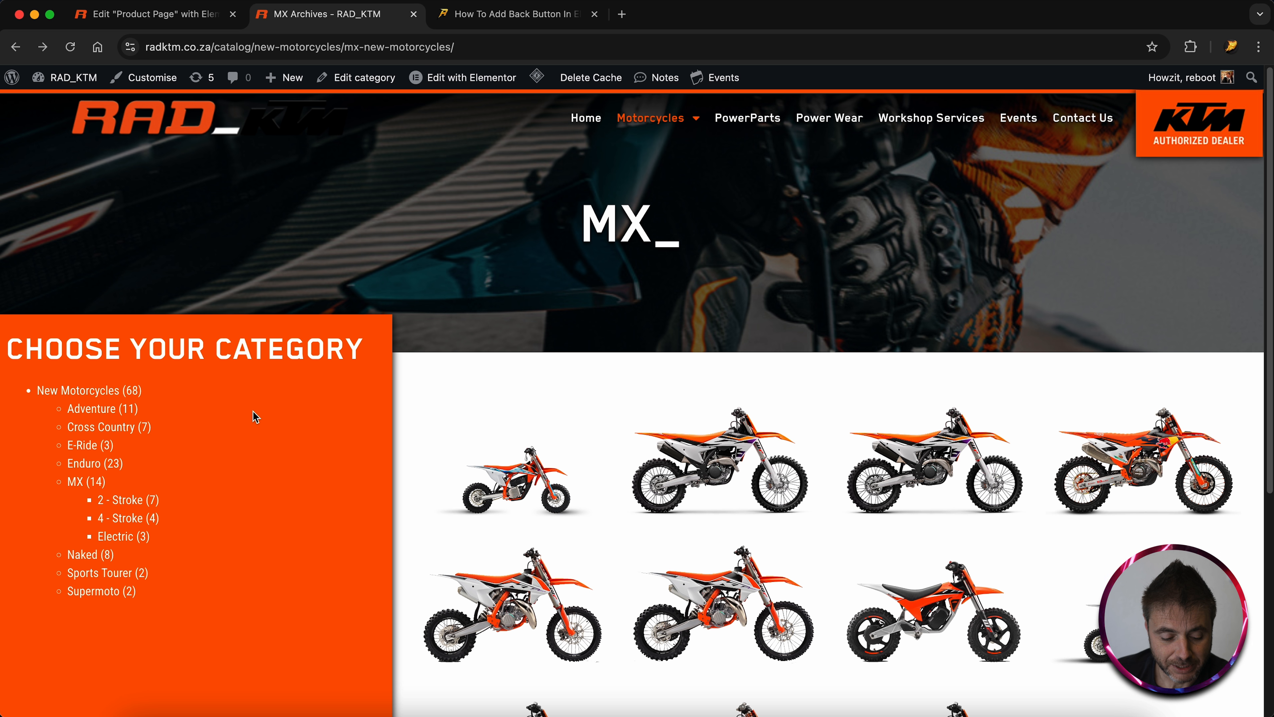
- Open the 2023 KTM 390 Adventure product from the Adventure category and test its Return button
left_click(115, 410)
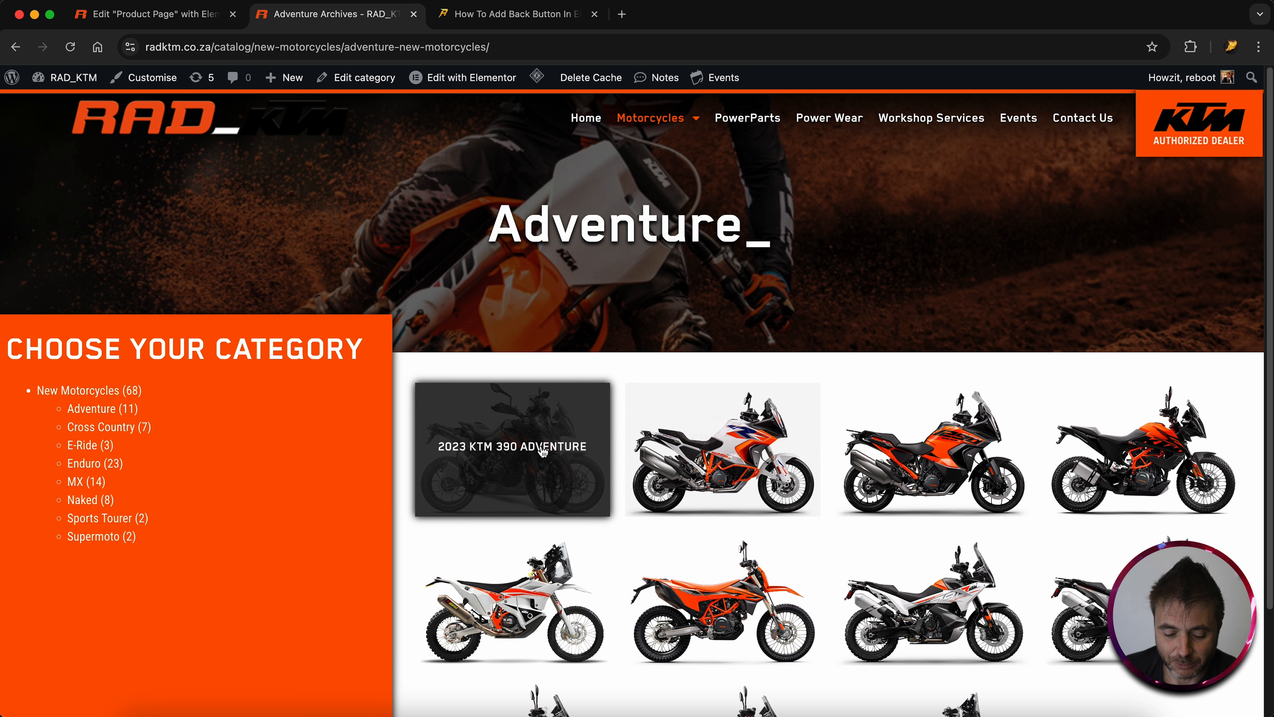
left_click(540, 467)
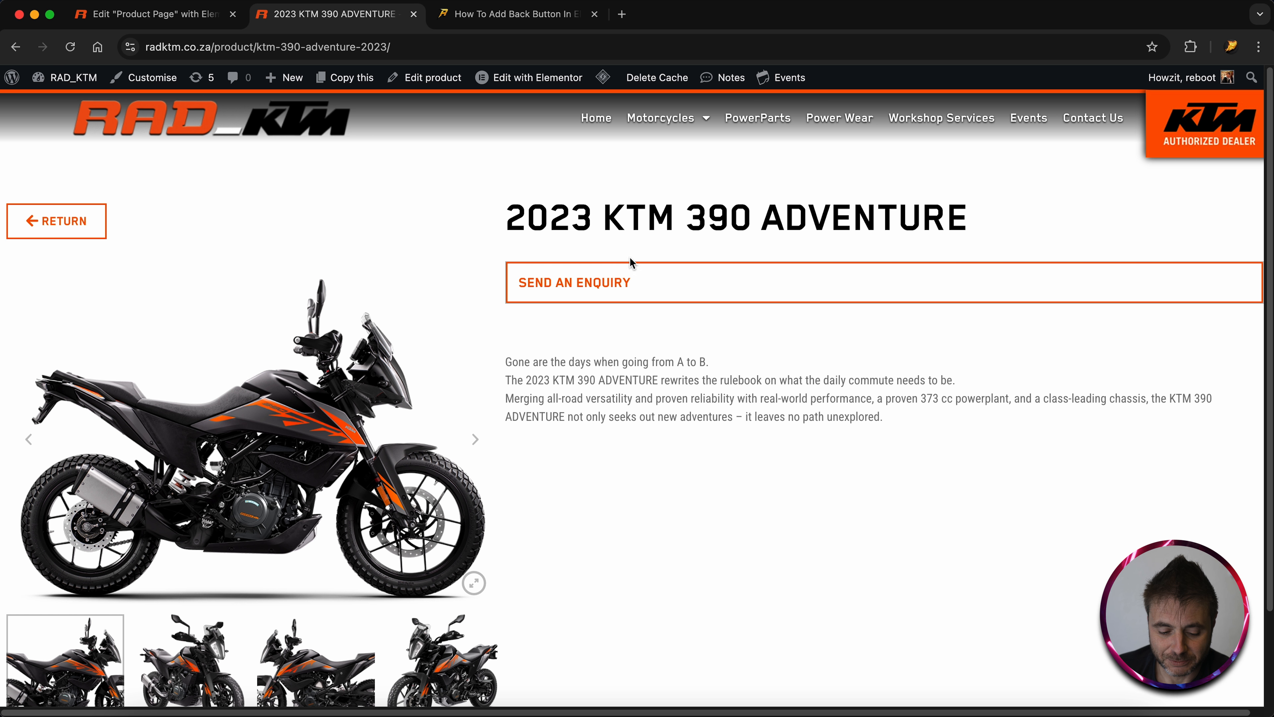
left_click(59, 230)
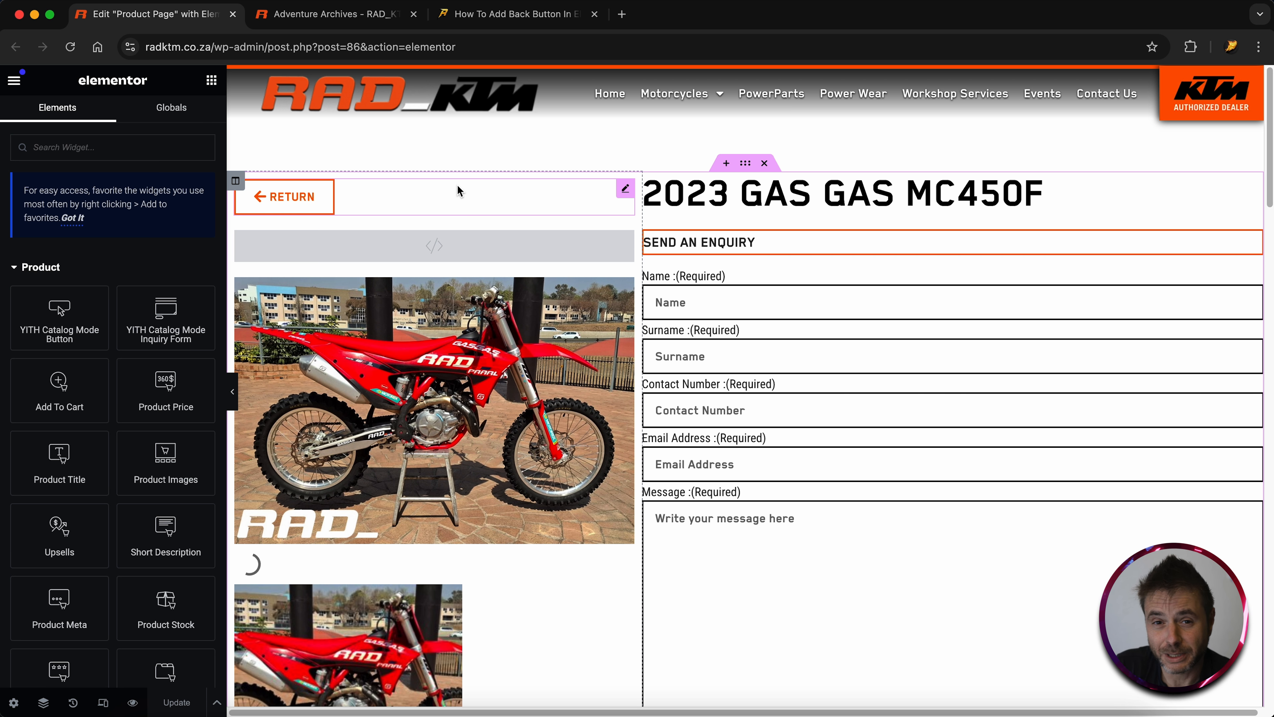
- Delete the existing Return button and HTML widget above the product image, and place a new Button widget there
left_click(380, 212)
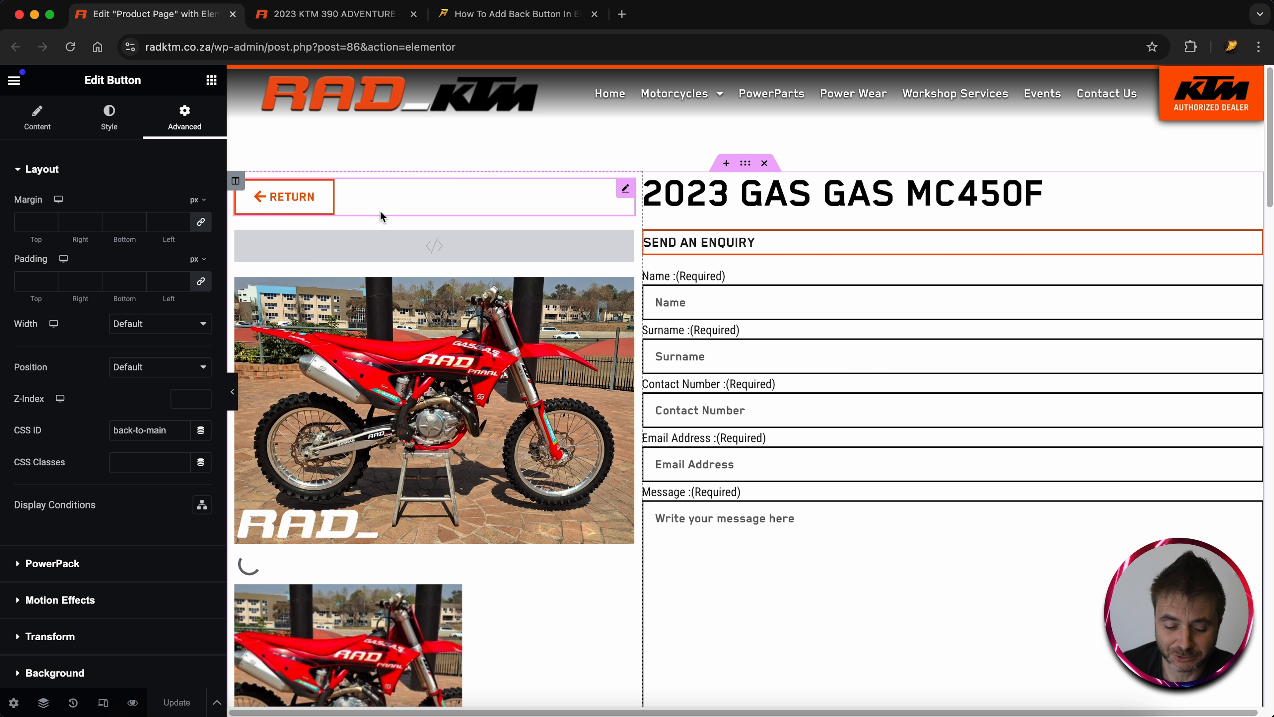
right_click(381, 211)
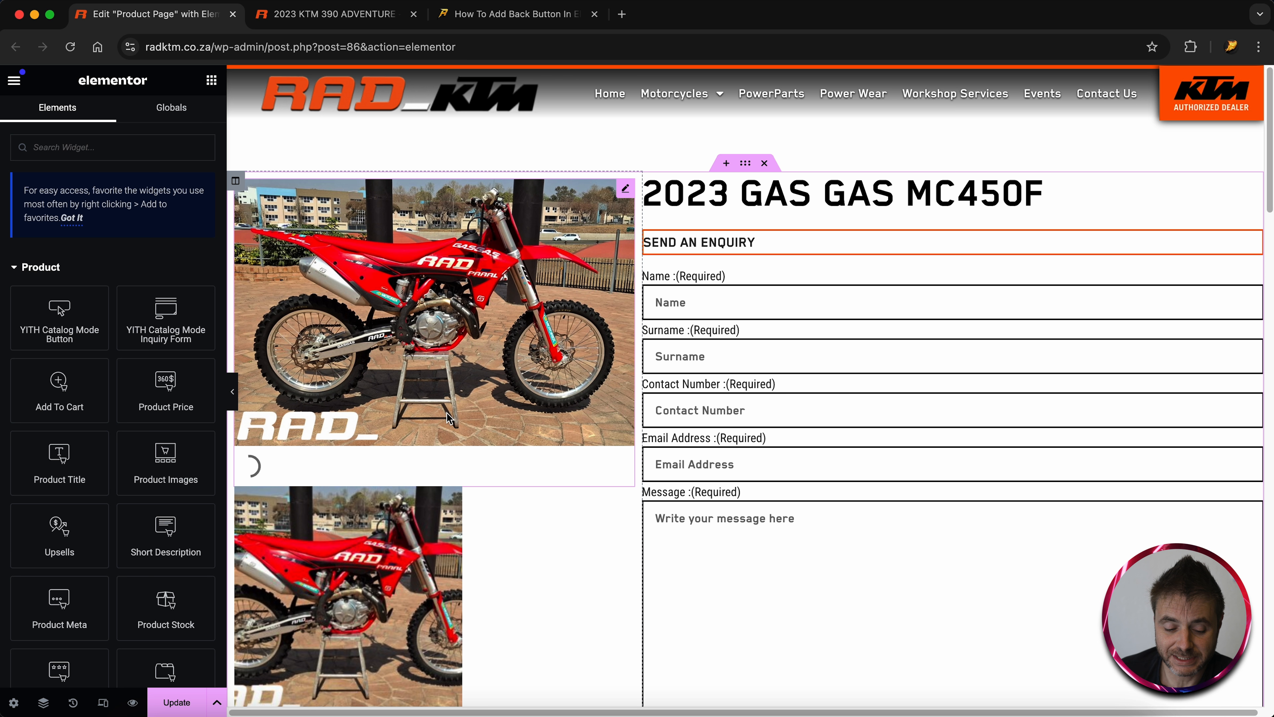
left_click(79, 155)
type("bu")
left_click_drag(59, 278, 358, 209)
- Add an HTML widget between the new button and the product image
left_click(212, 80)
left_click(79, 150)
type("html")
left_click_drag(59, 281, 265, 248)
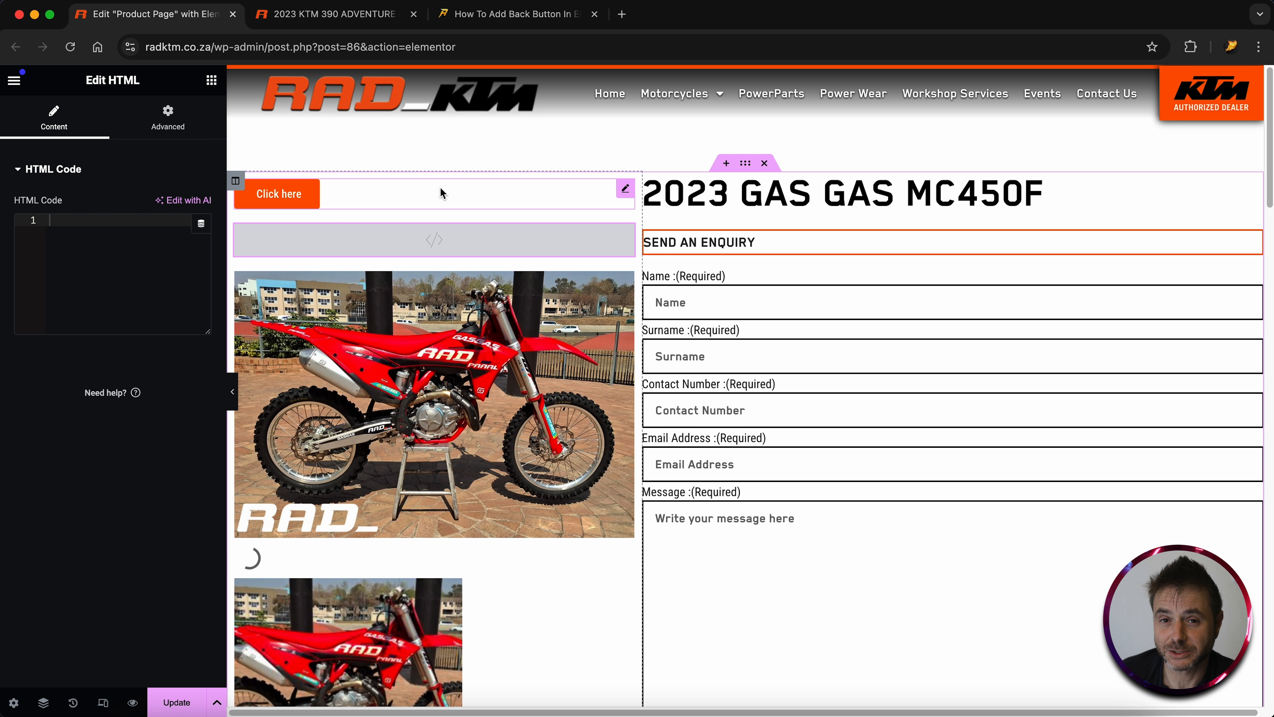
- Set the new button's text to "Return" and give it the plain left arrow icon
left_click(421, 190)
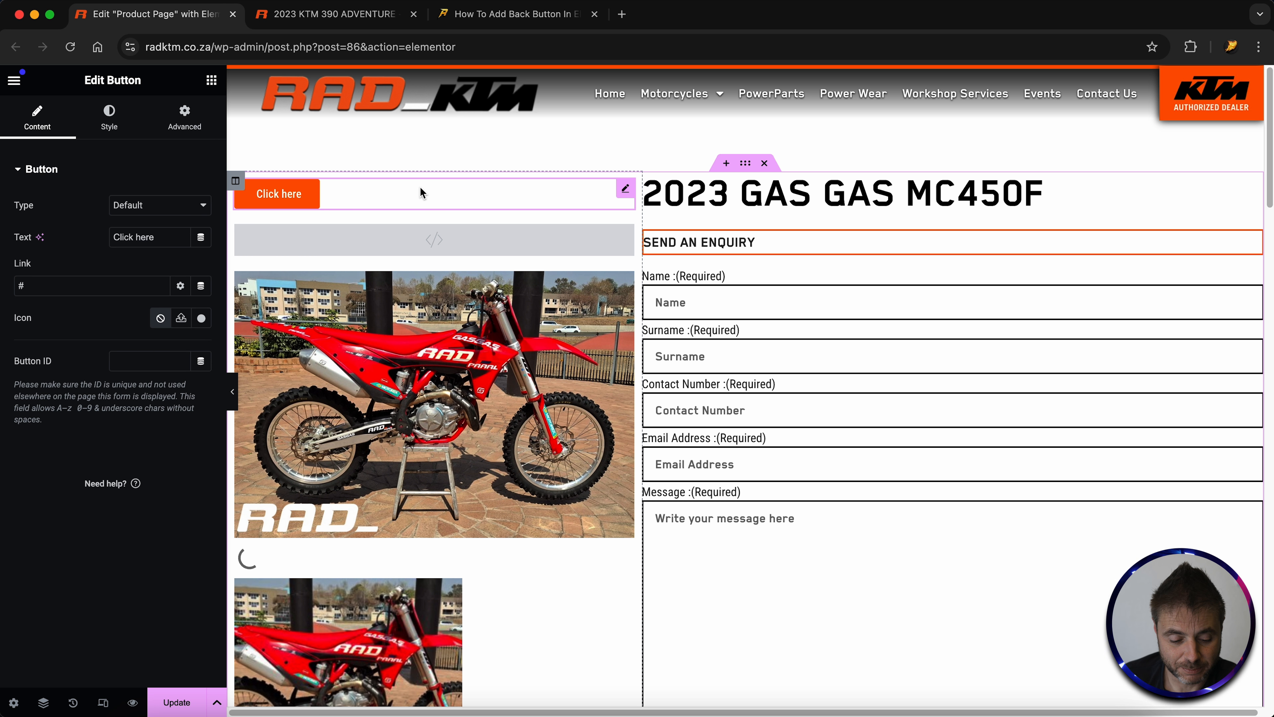
left_click(163, 244)
left_click_drag(163, 244, 65, 244)
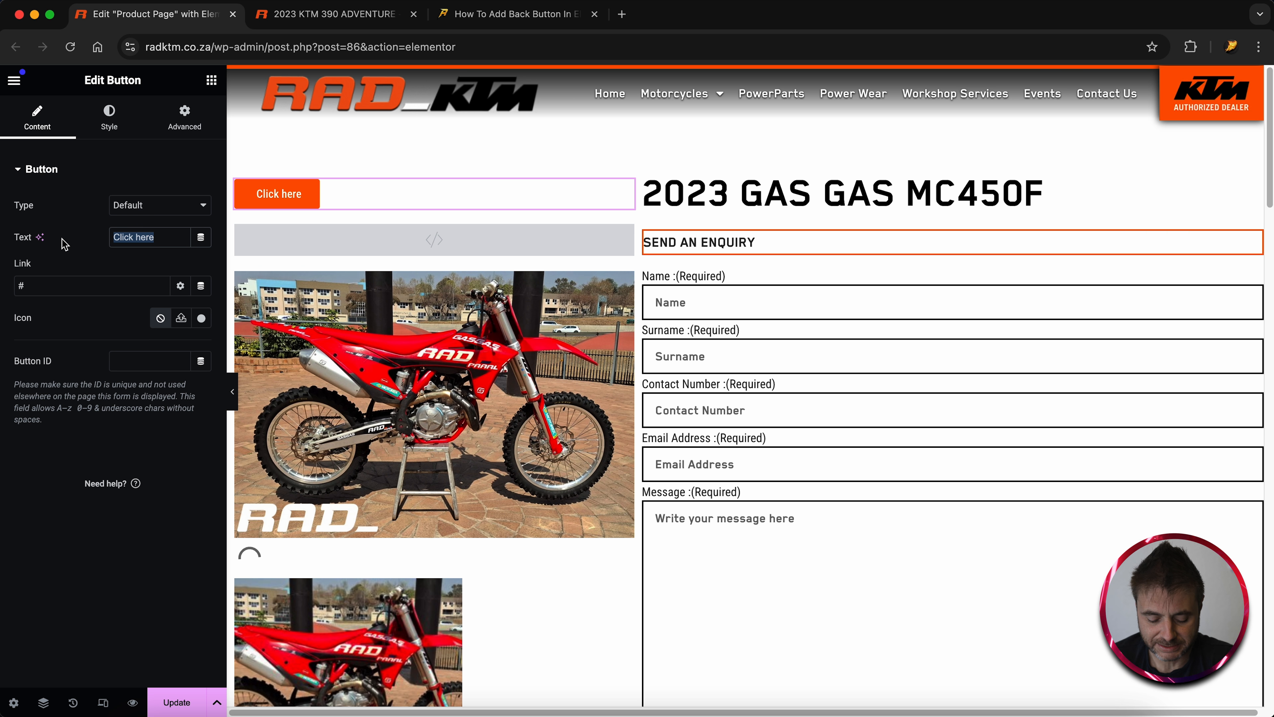
type("Return")
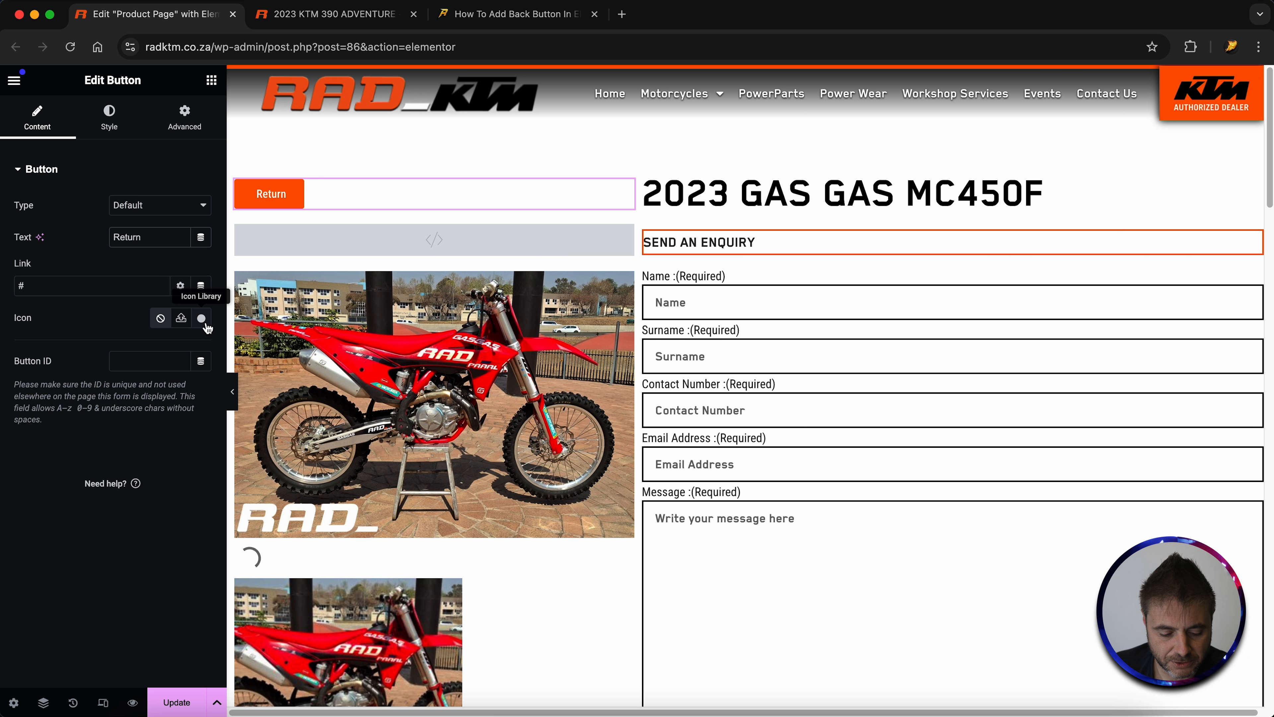
left_click(181, 319)
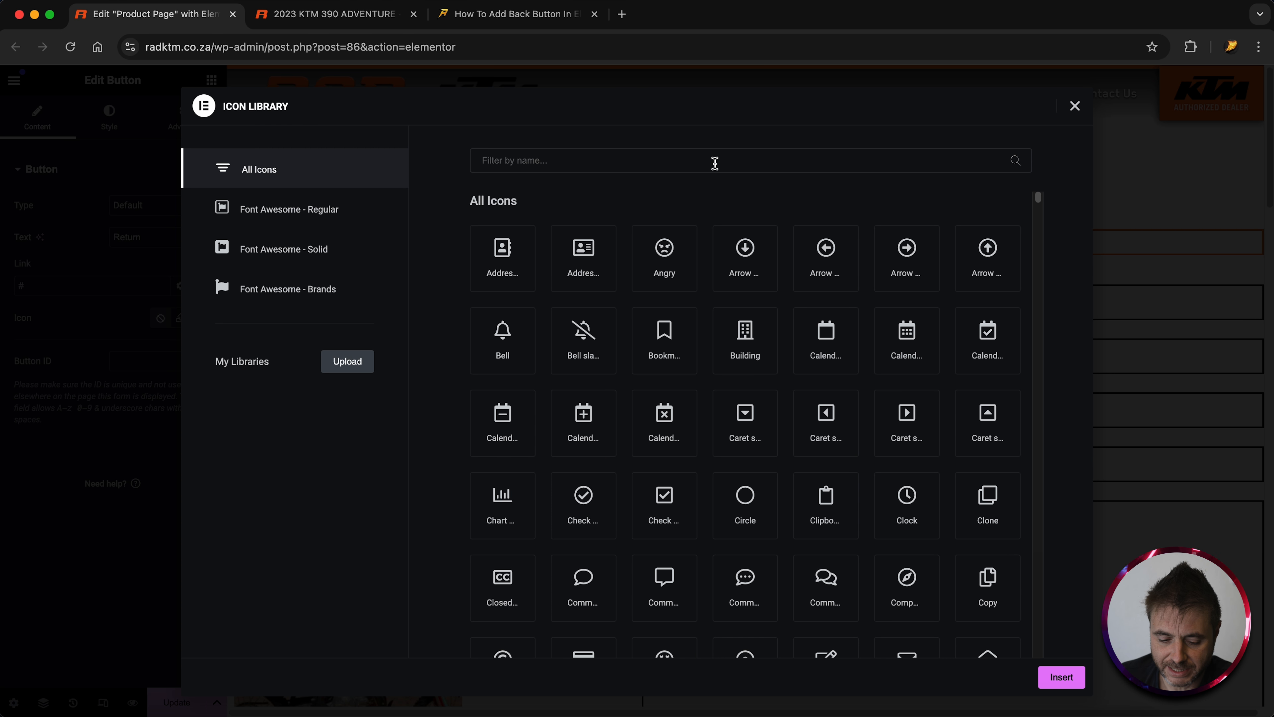
type("arro")
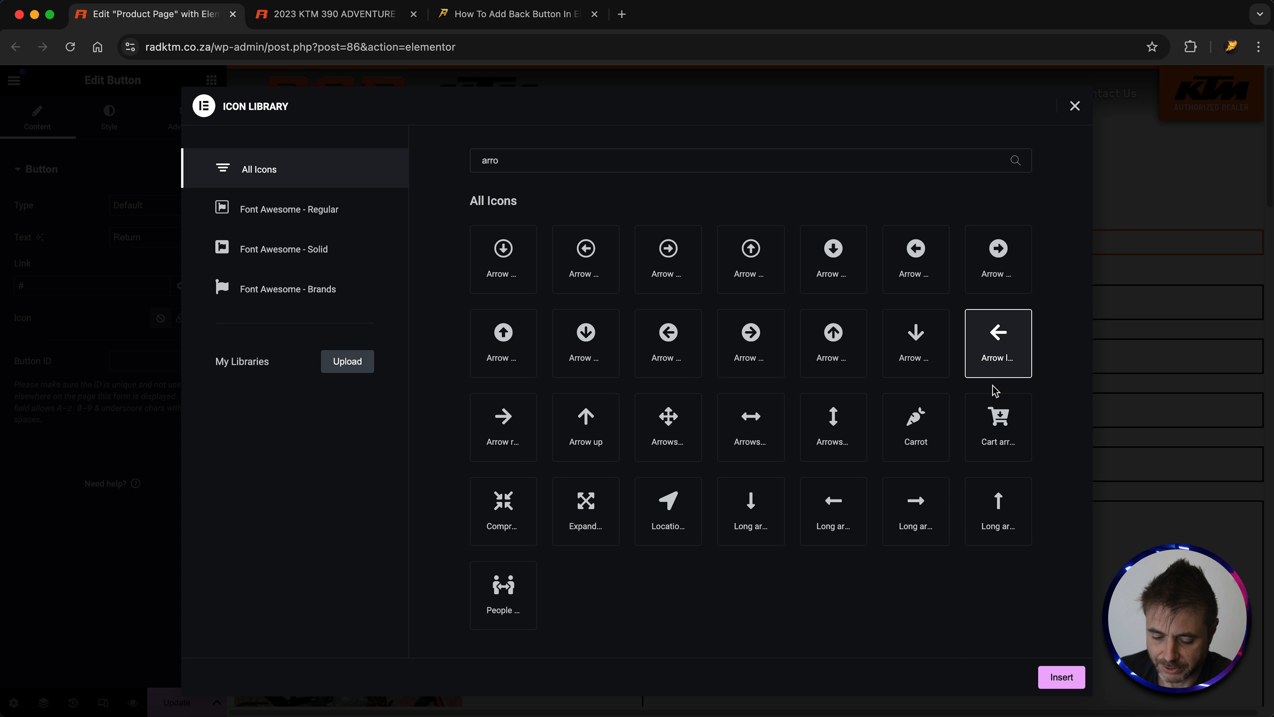
left_click(1050, 674)
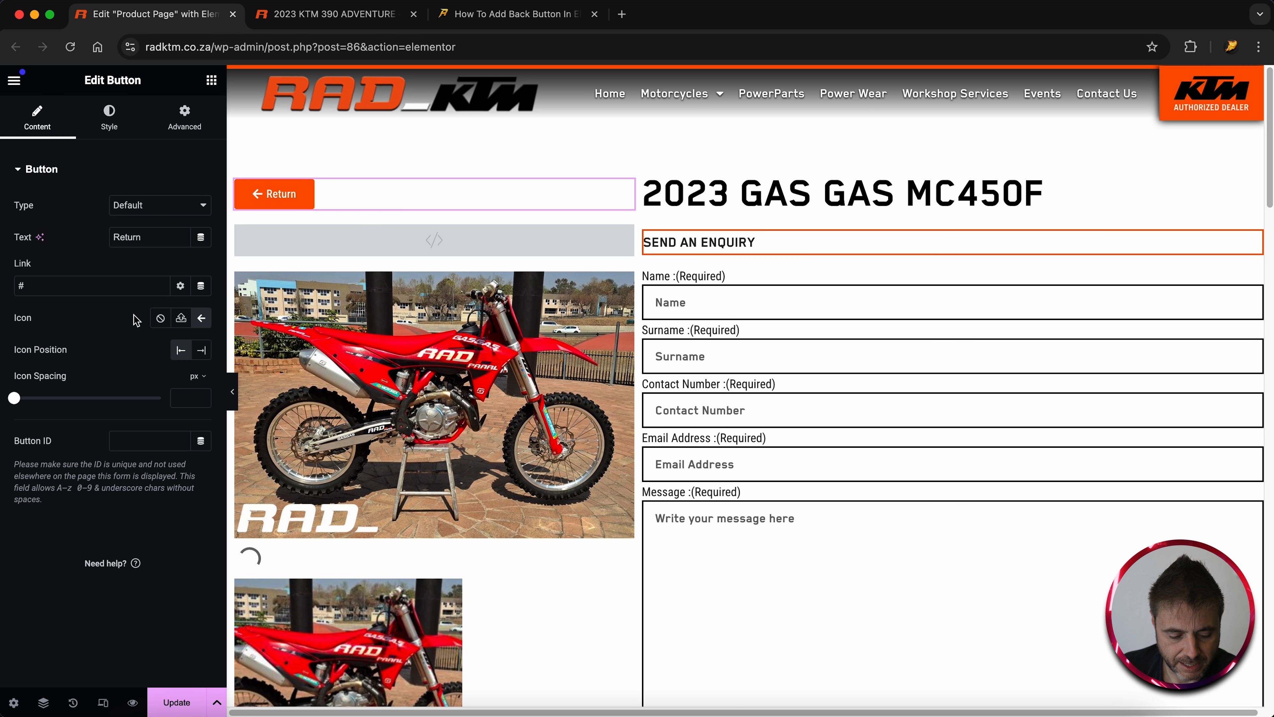
- Set the button's typography to the Blender font at 18 px with Uppercase transform
left_click(114, 128)
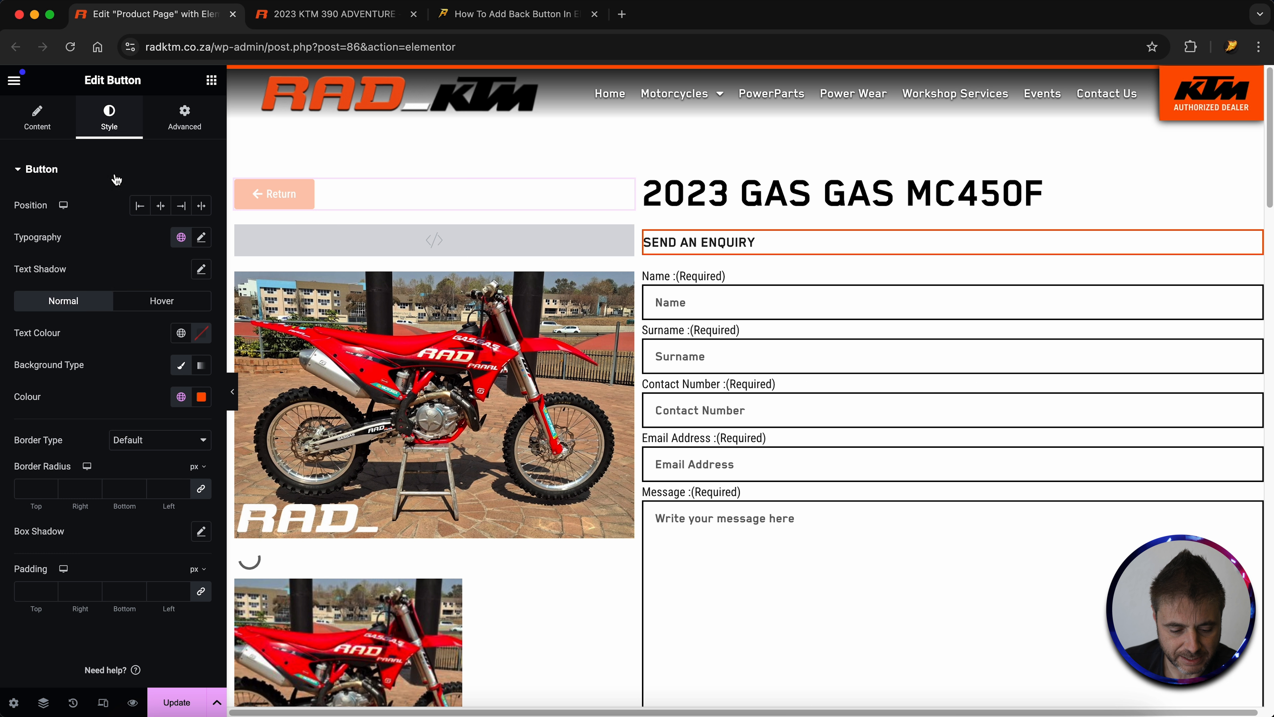
left_click(201, 238)
left_click(182, 314)
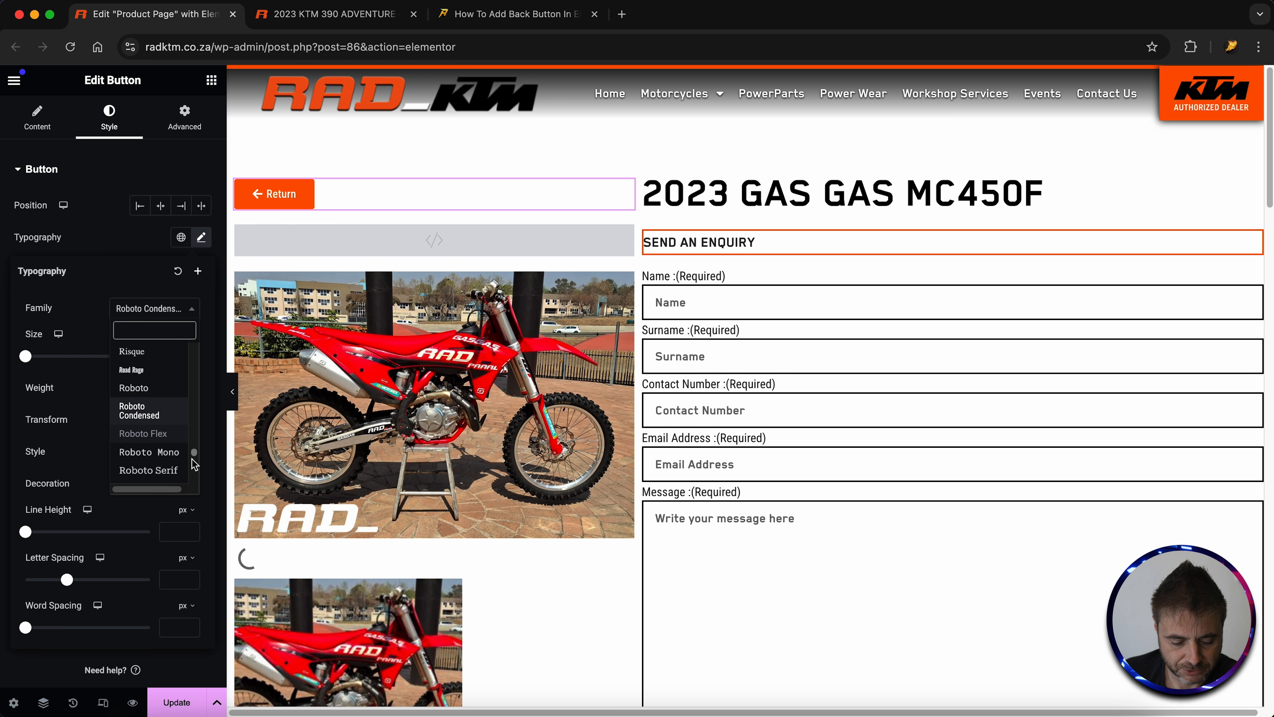
left_click(137, 389)
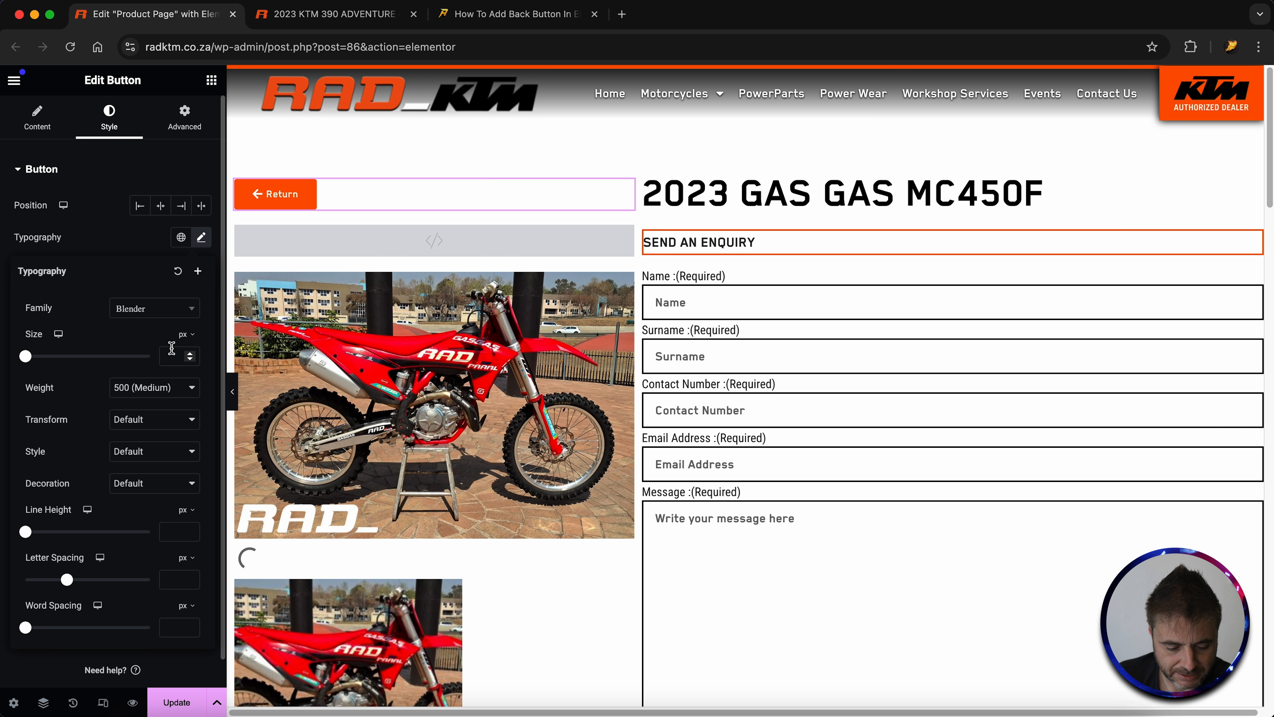
type("18")
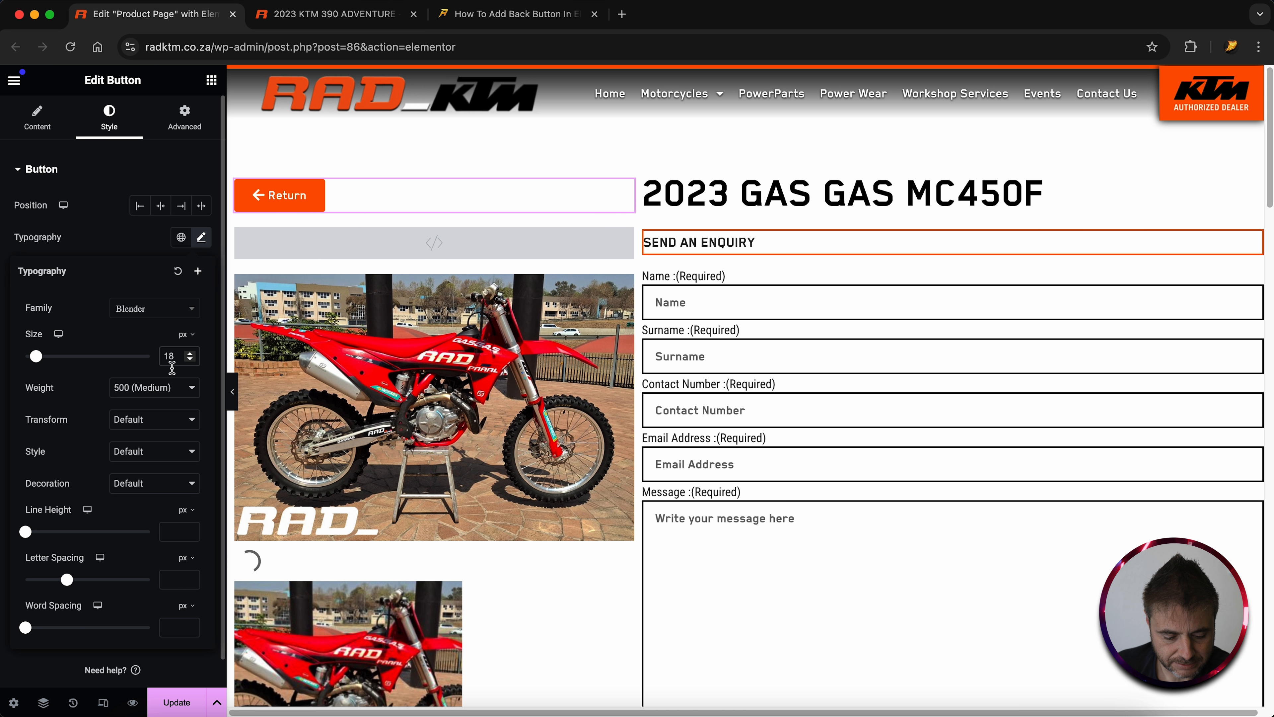
left_click(153, 424)
left_click(150, 438)
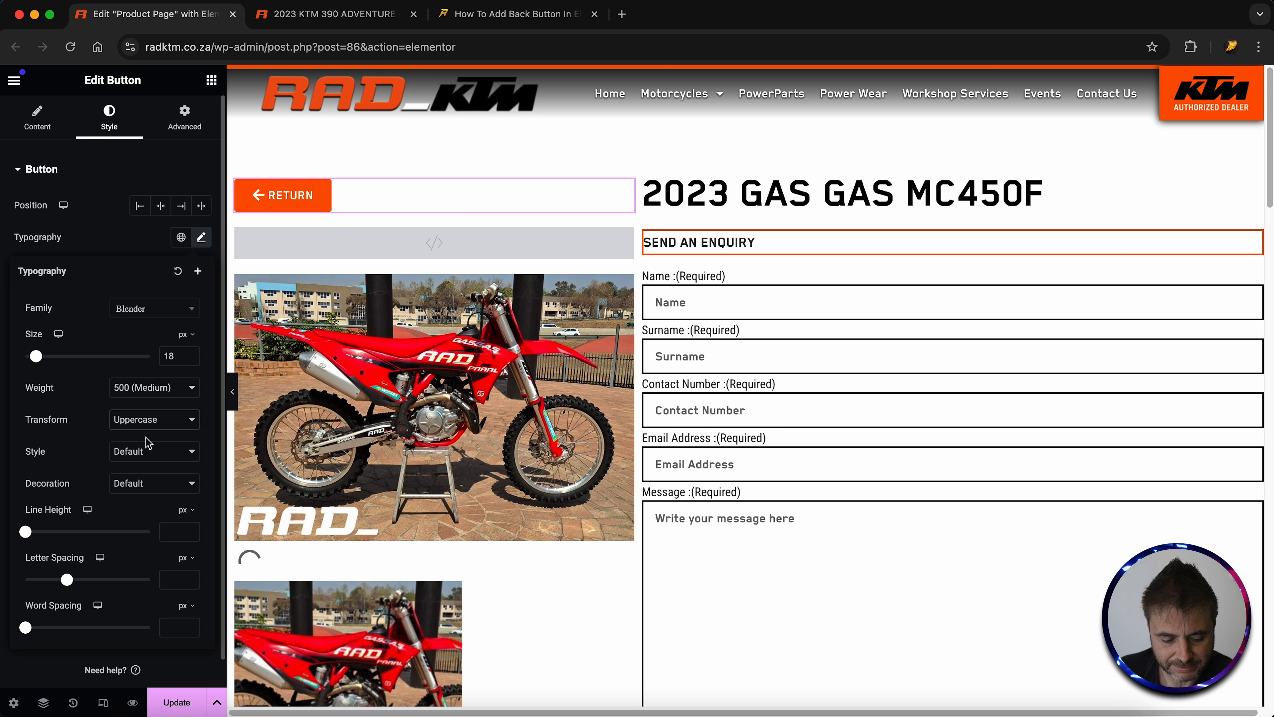
left_click(118, 245)
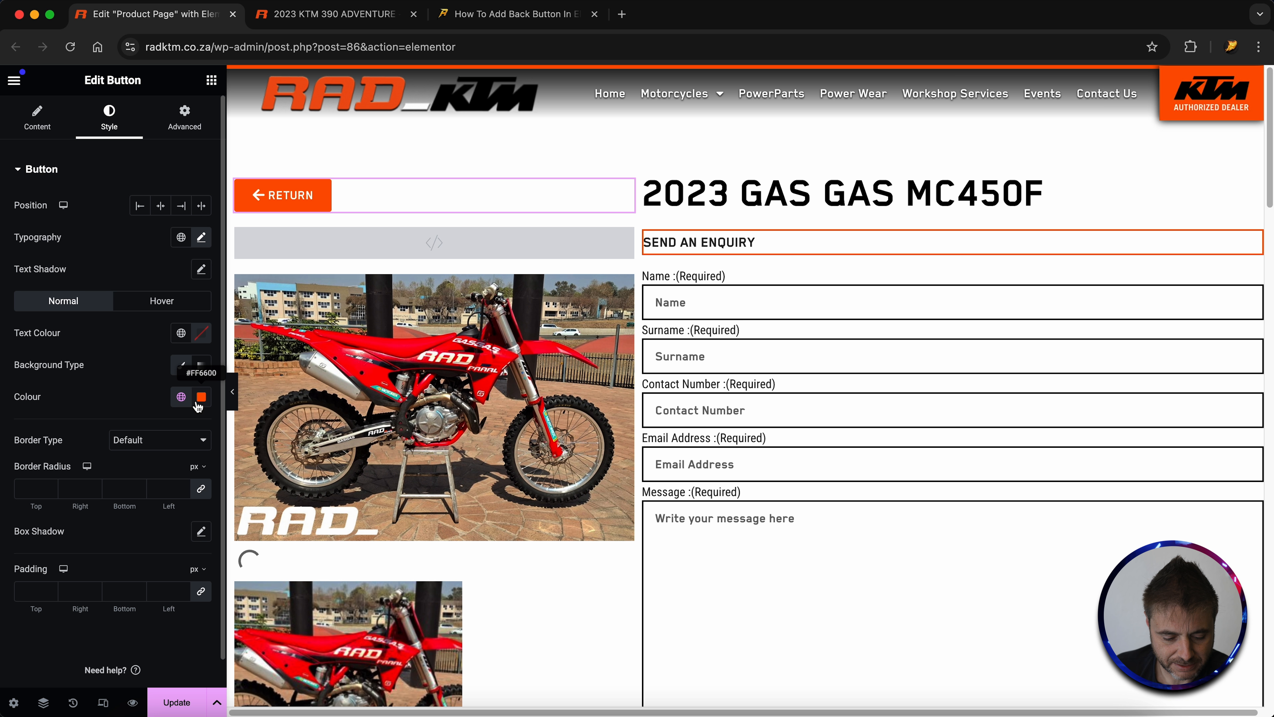
- Give the button's normal state the orange global text colour and a fully transparent background (#FF660000)
left_click(181, 333)
left_click(120, 412)
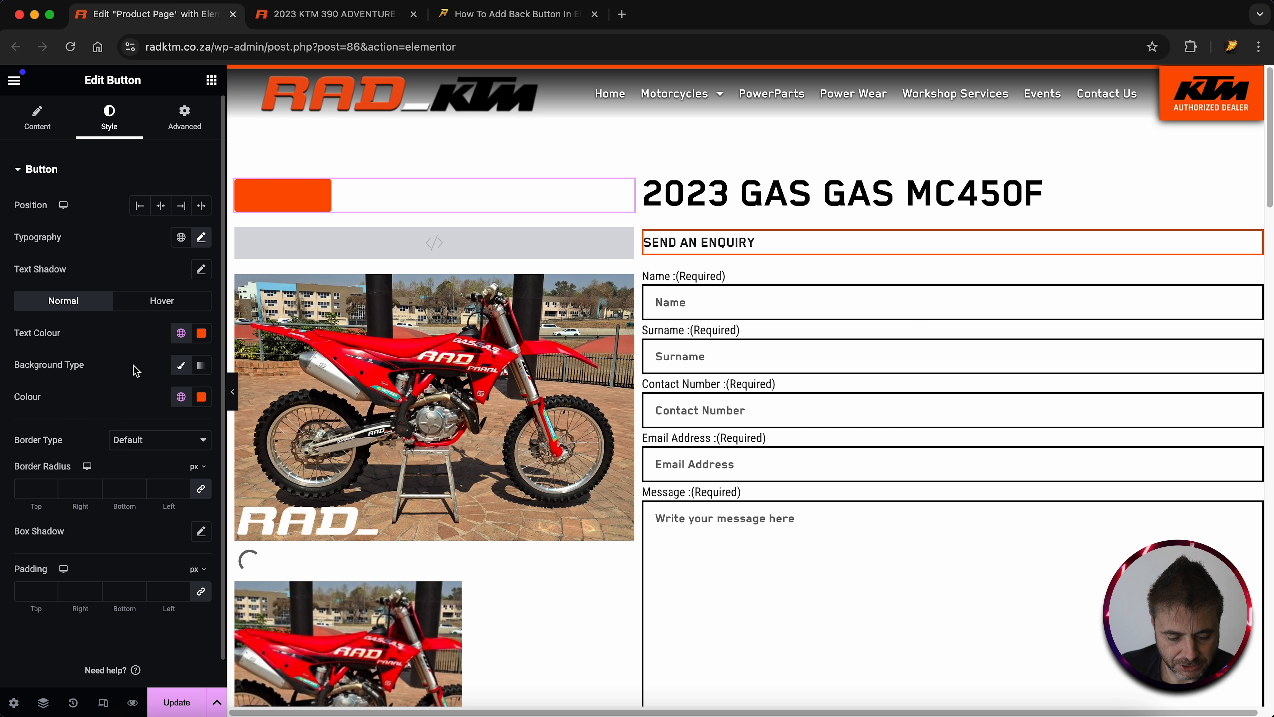
left_click(201, 396)
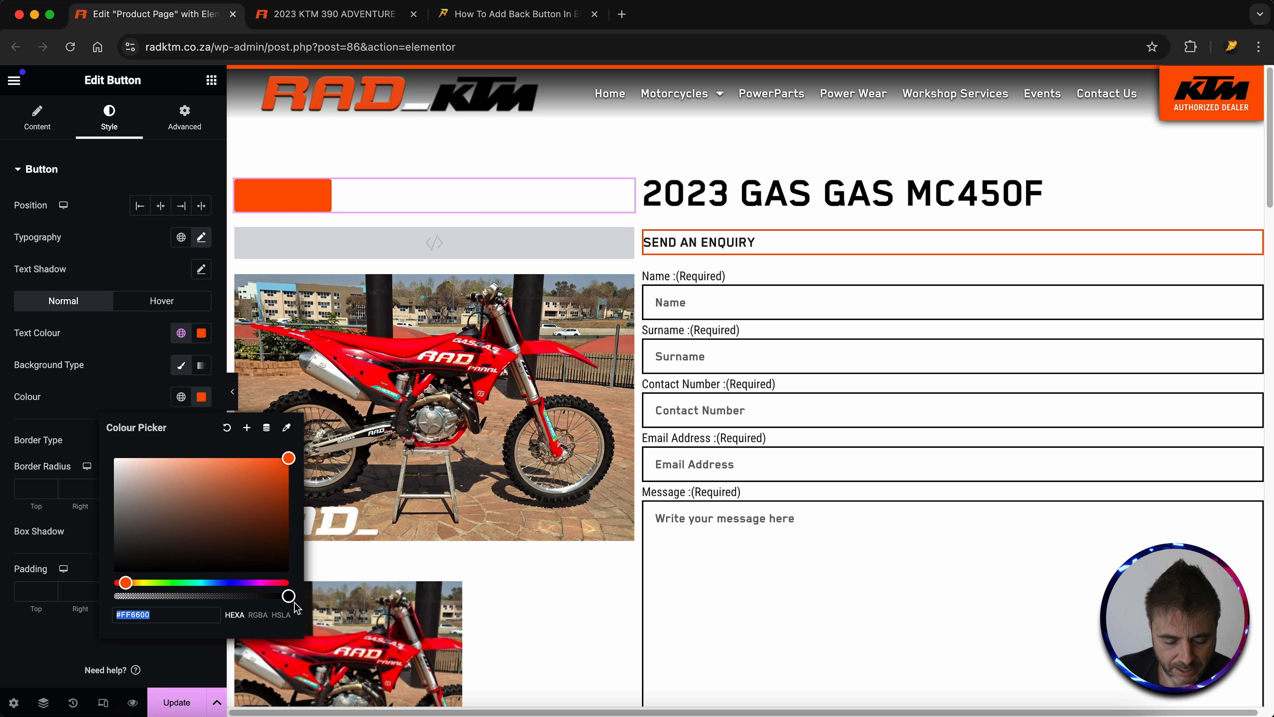
left_click_drag(290, 597, 113, 597)
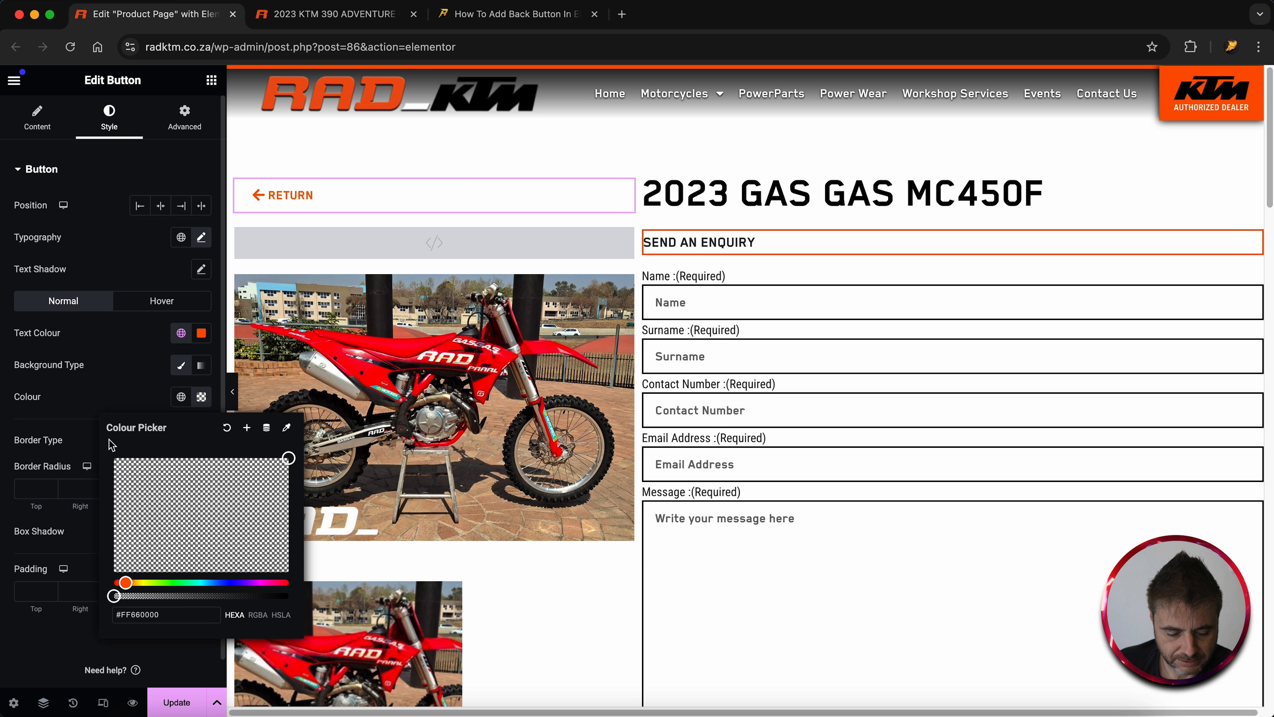
left_click(127, 407)
- Give the button a solid border 2 px wide on all sides with a border radius of 0
left_click(129, 438)
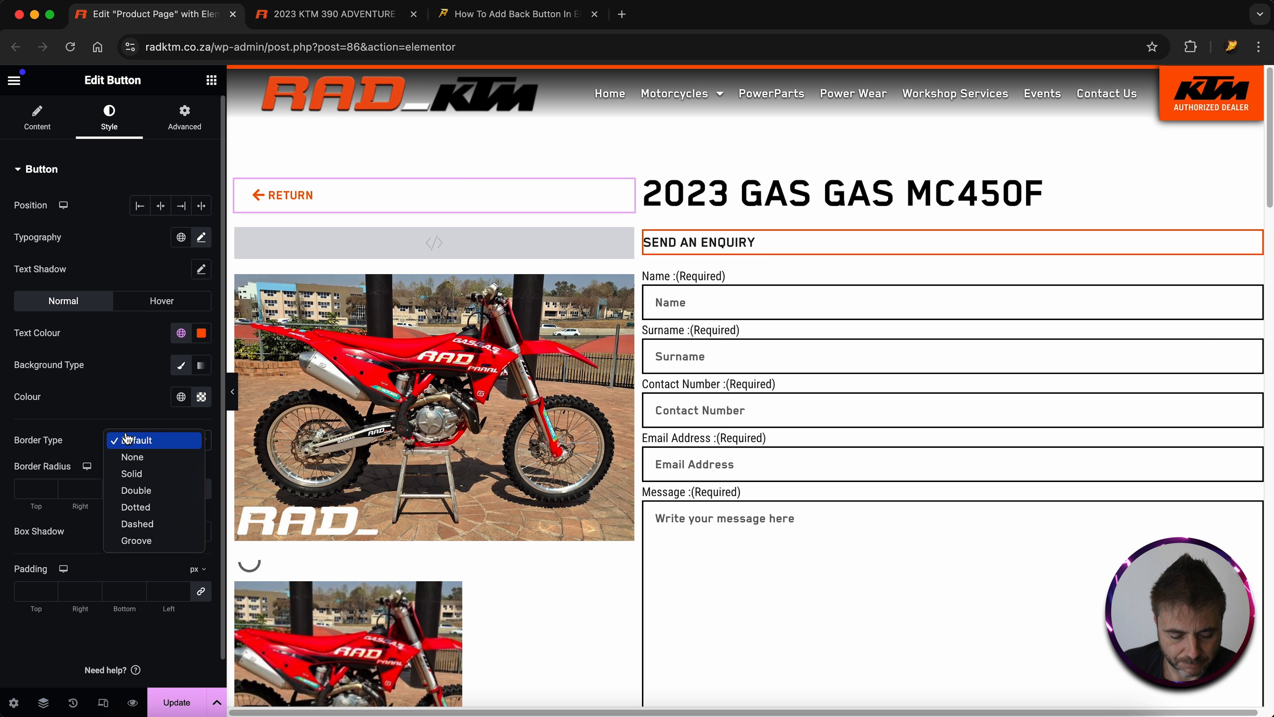
left_click(132, 473)
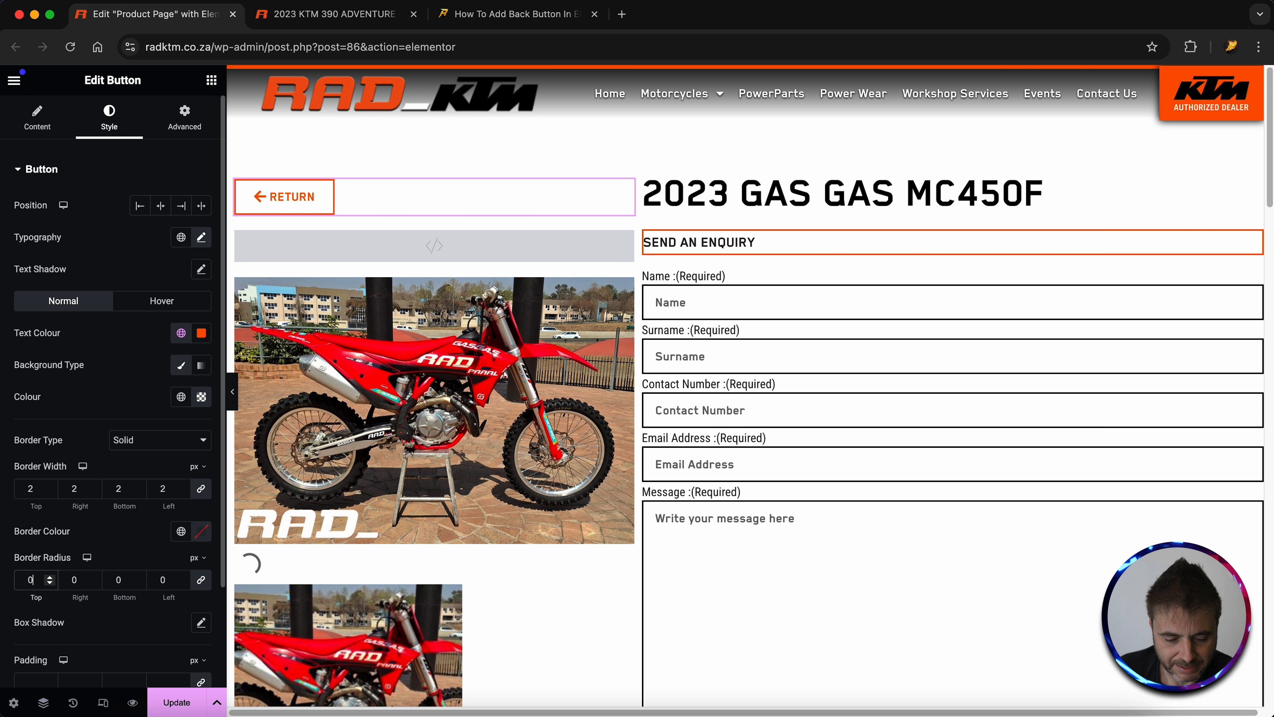
- Set the button's hover text colour to white
left_click(160, 303)
left_click(182, 336)
left_click(182, 335)
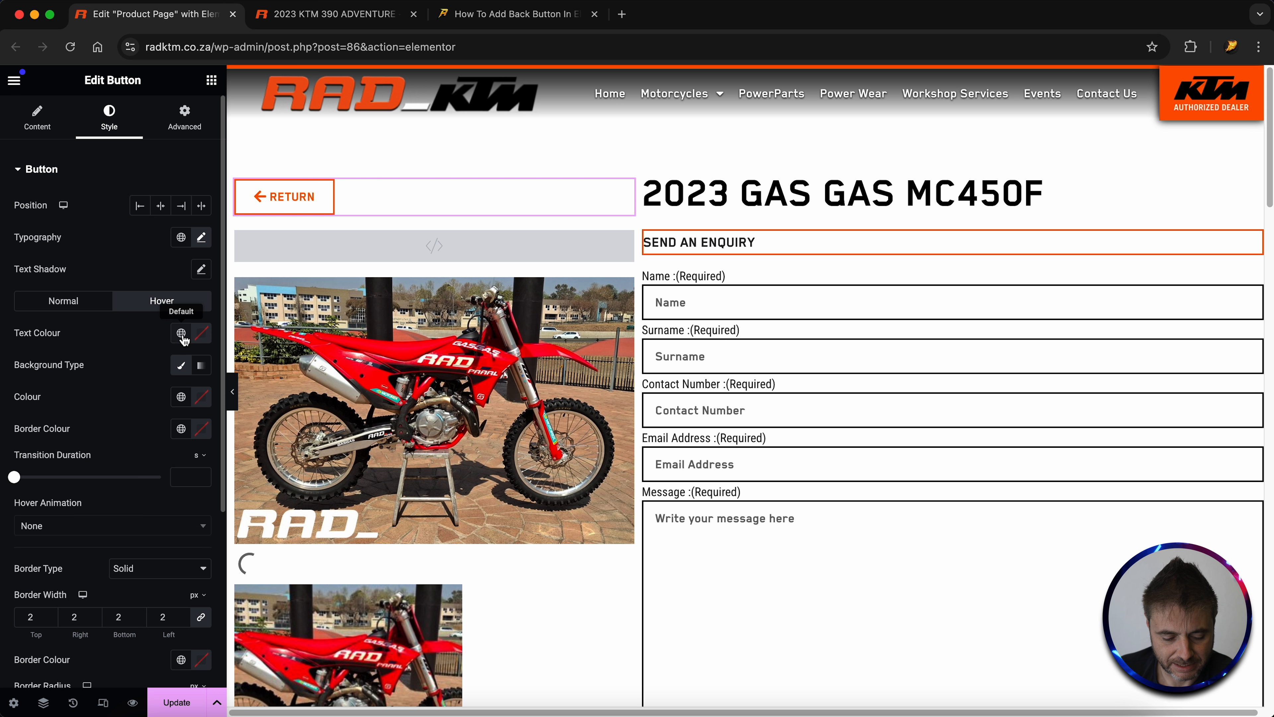
left_click(201, 332)
left_click_drag(160, 433, 105, 392)
left_click(90, 389)
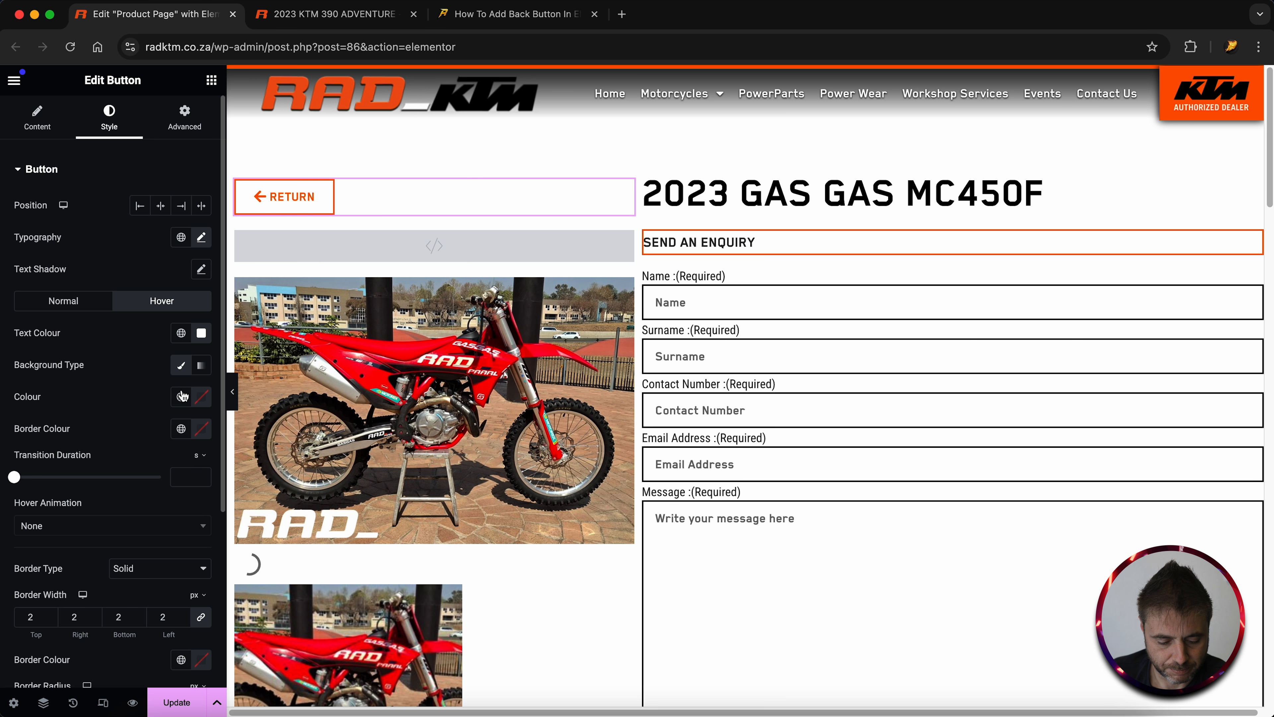
- Set the button's hover background and border to the orange global colour, with a transition duration of 0.5 s
left_click(181, 396)
left_click(119, 470)
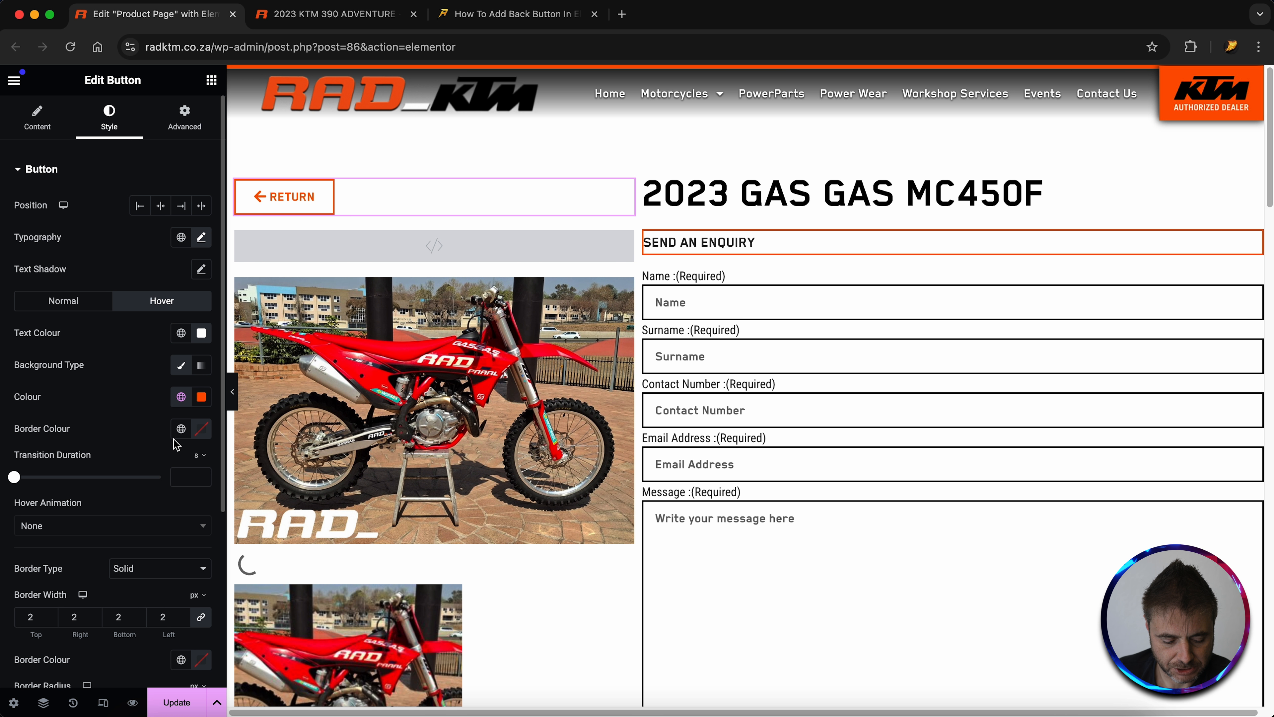
left_click(181, 428)
left_click(129, 501)
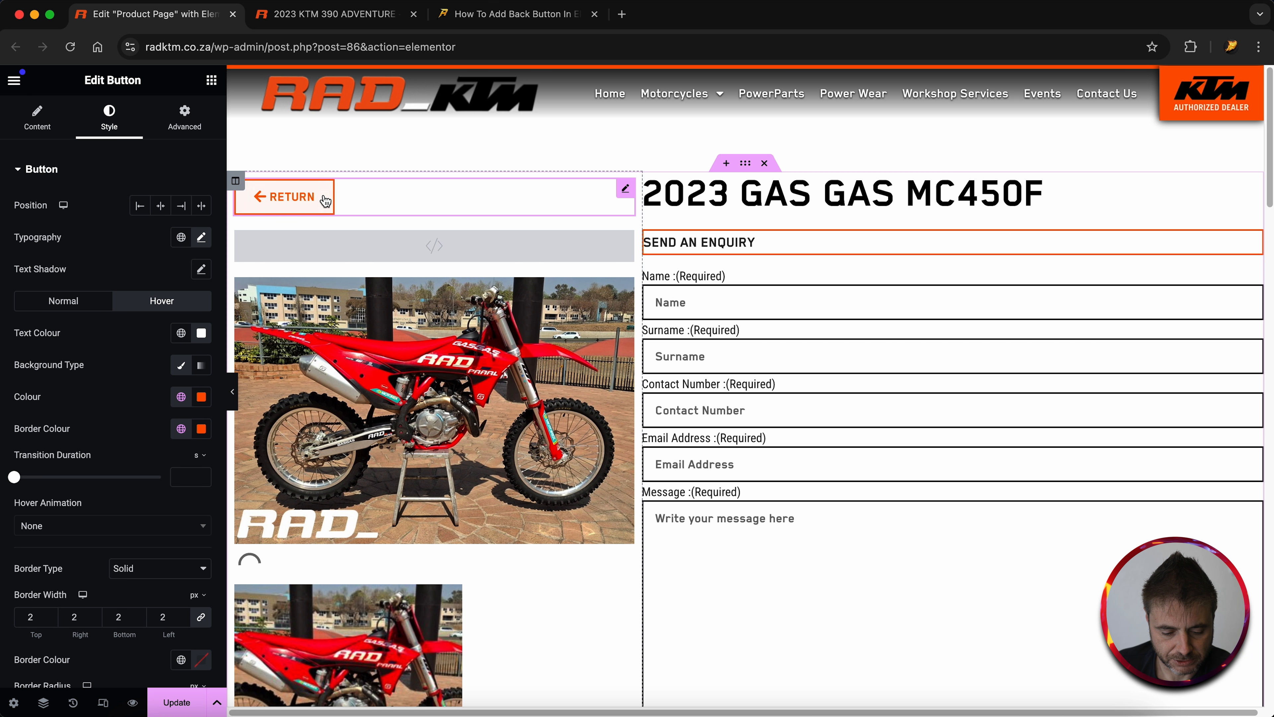
left_click_drag(17, 485, 43, 487)
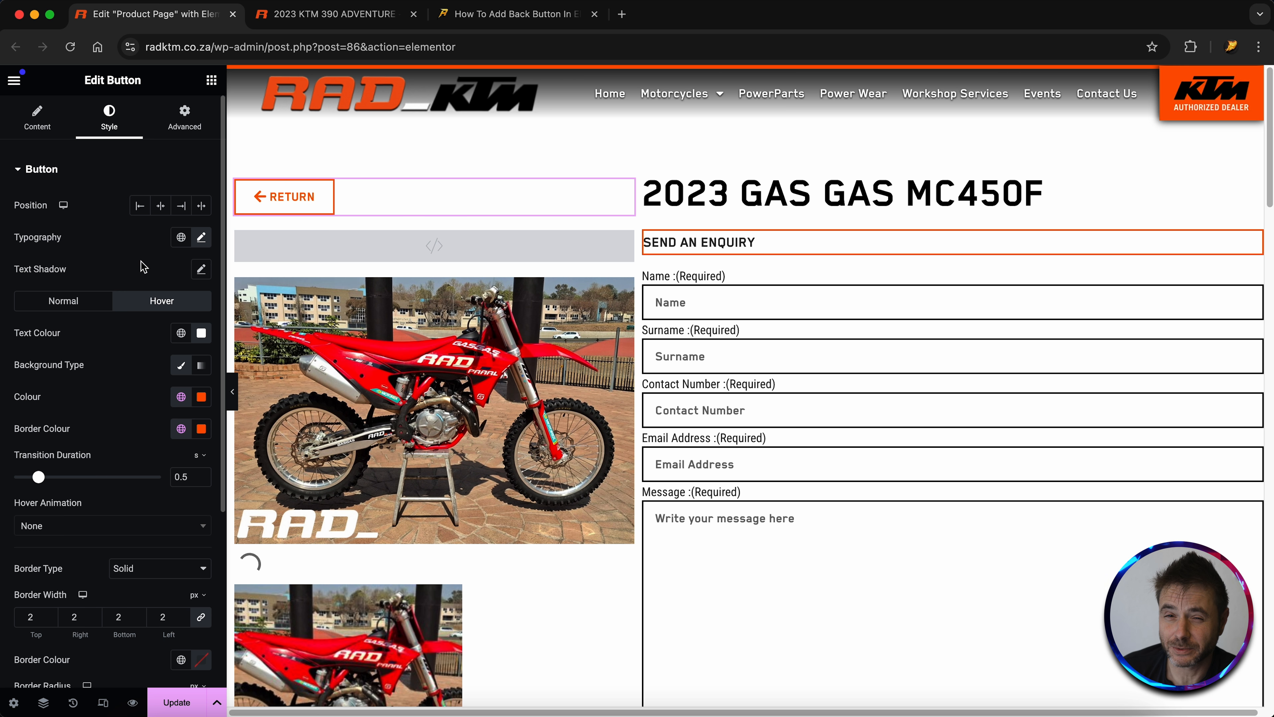
- Copy the jQuery back-button script from the "How To Add Back Button In Elementor (no Plugins)" post
left_click(24, 112)
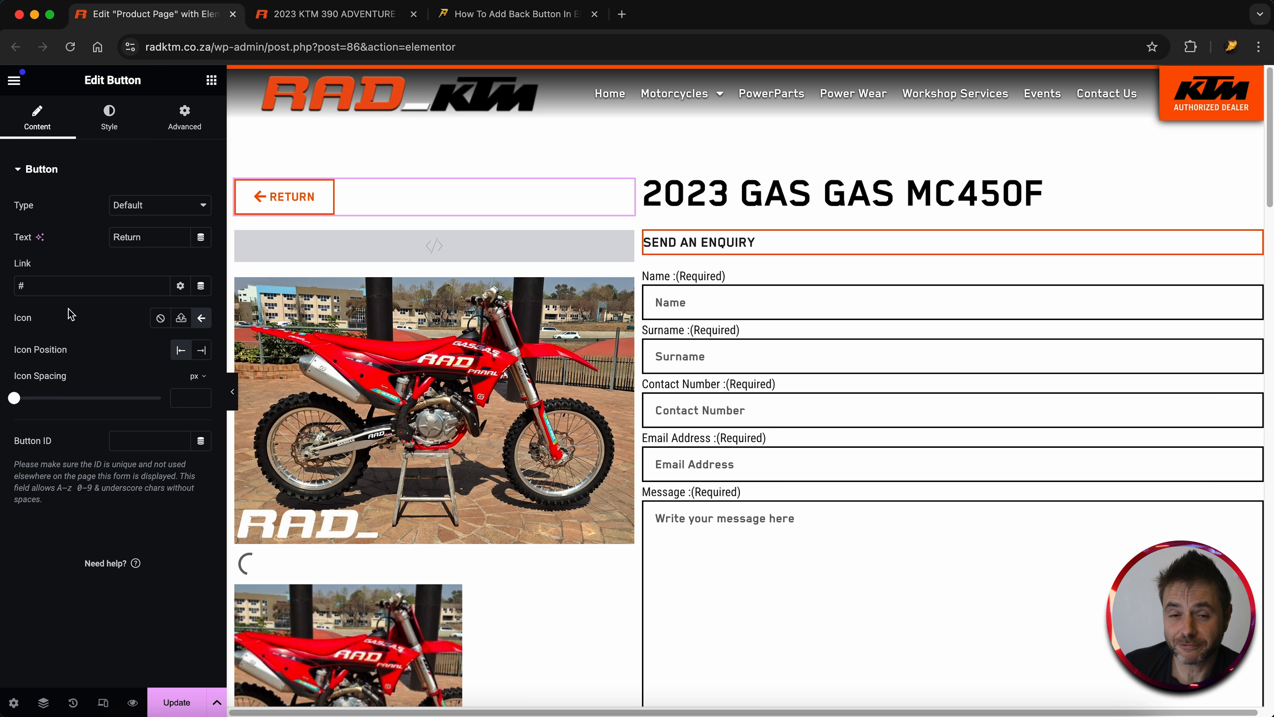
key("super+3")
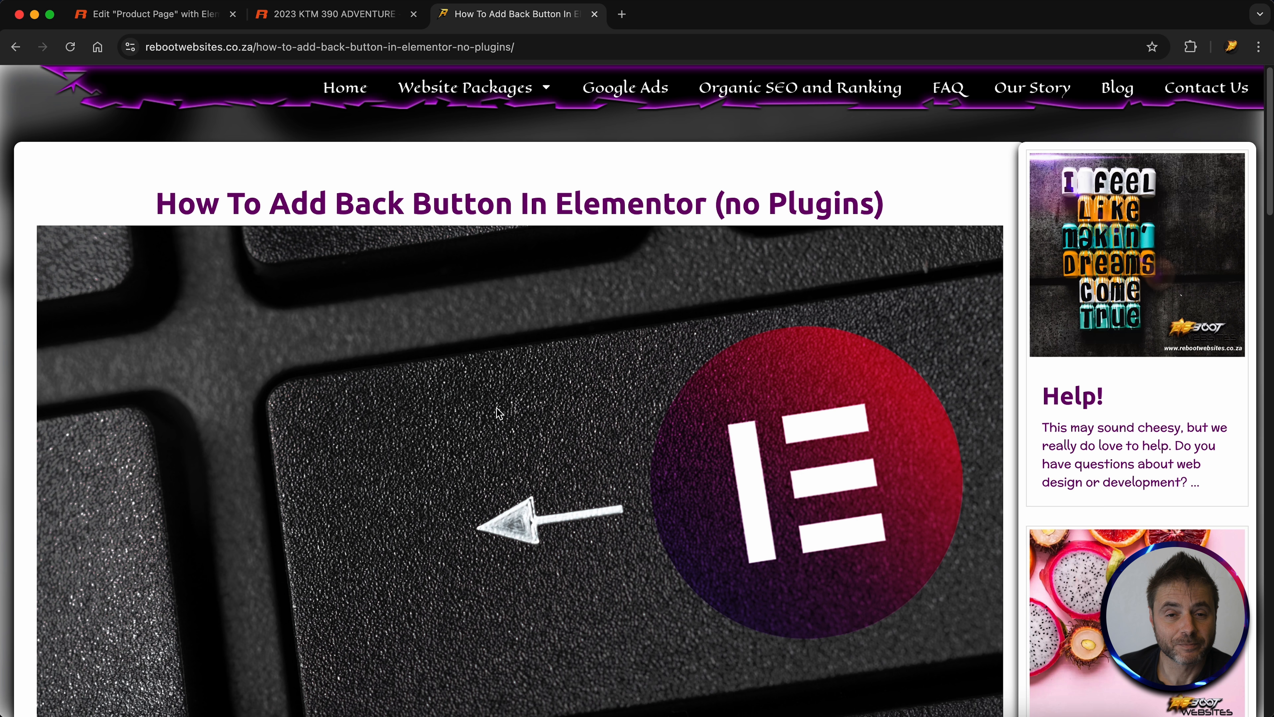
scroll(499, 412, "down", 20)
scroll(496, 408, "down", 2)
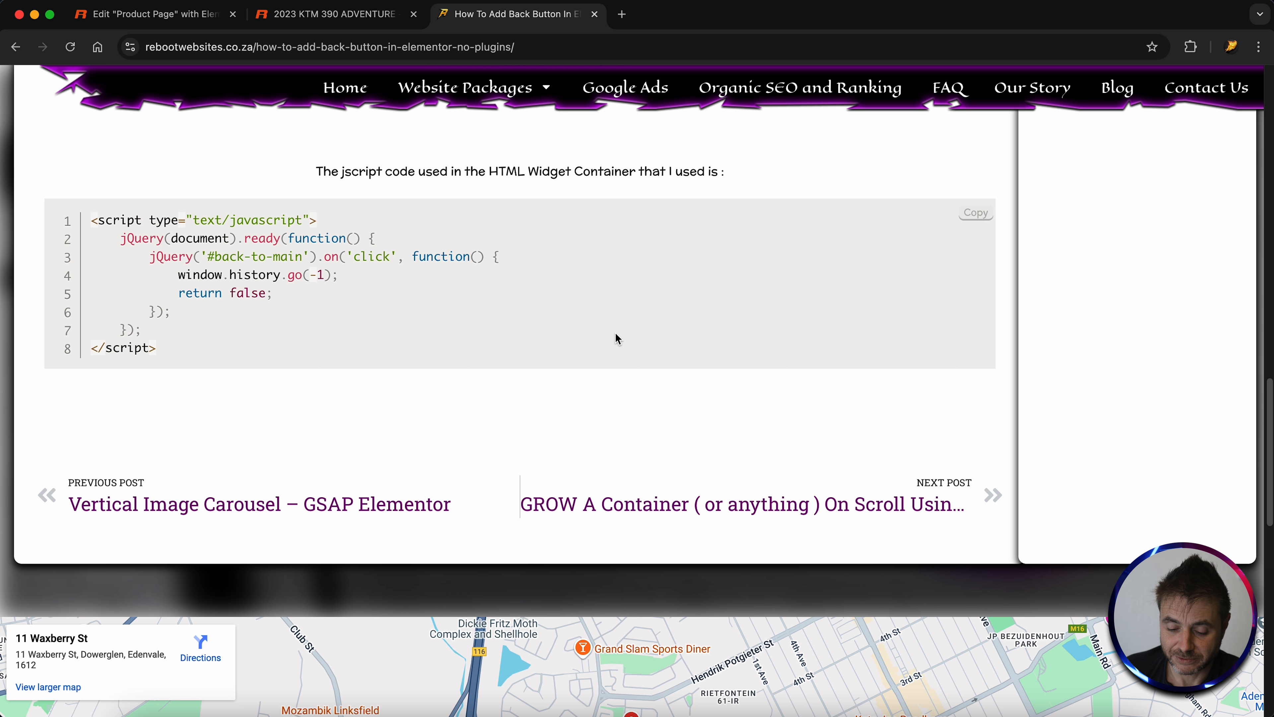
left_click(977, 219)
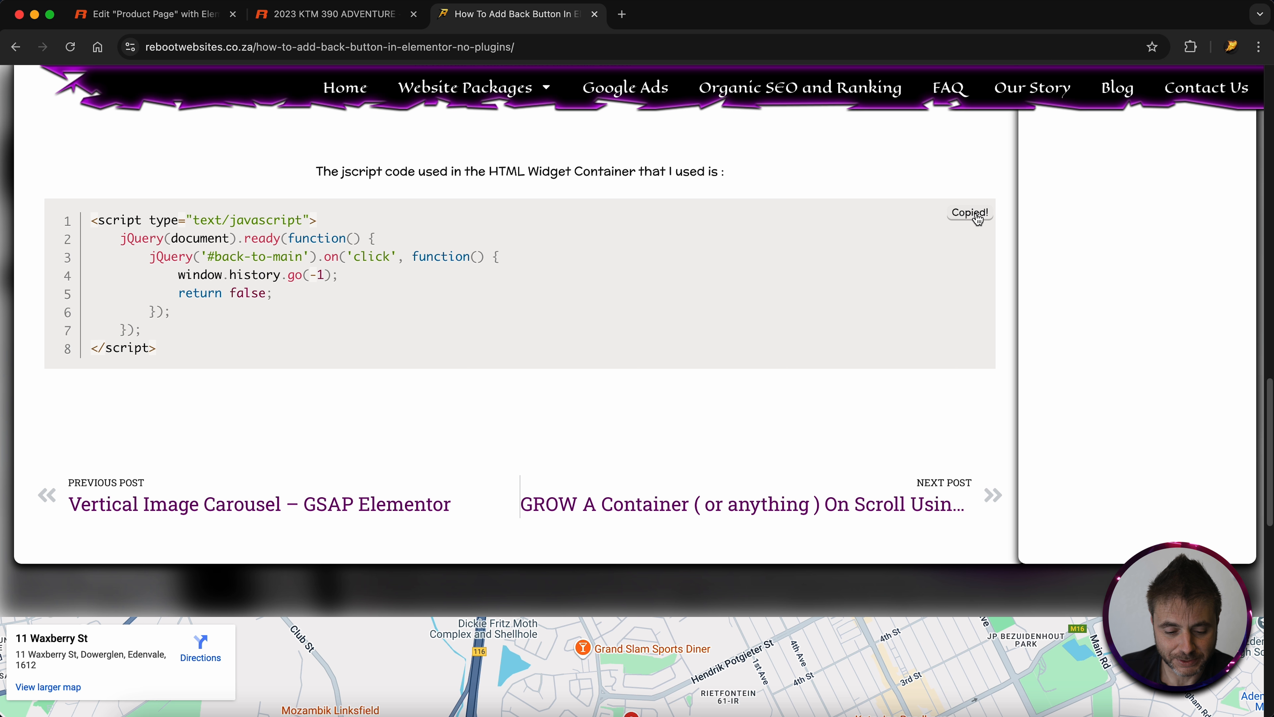
- Paste the copied #back-to-main script into the code of the HTML widget below the Return button
left_click(158, 22)
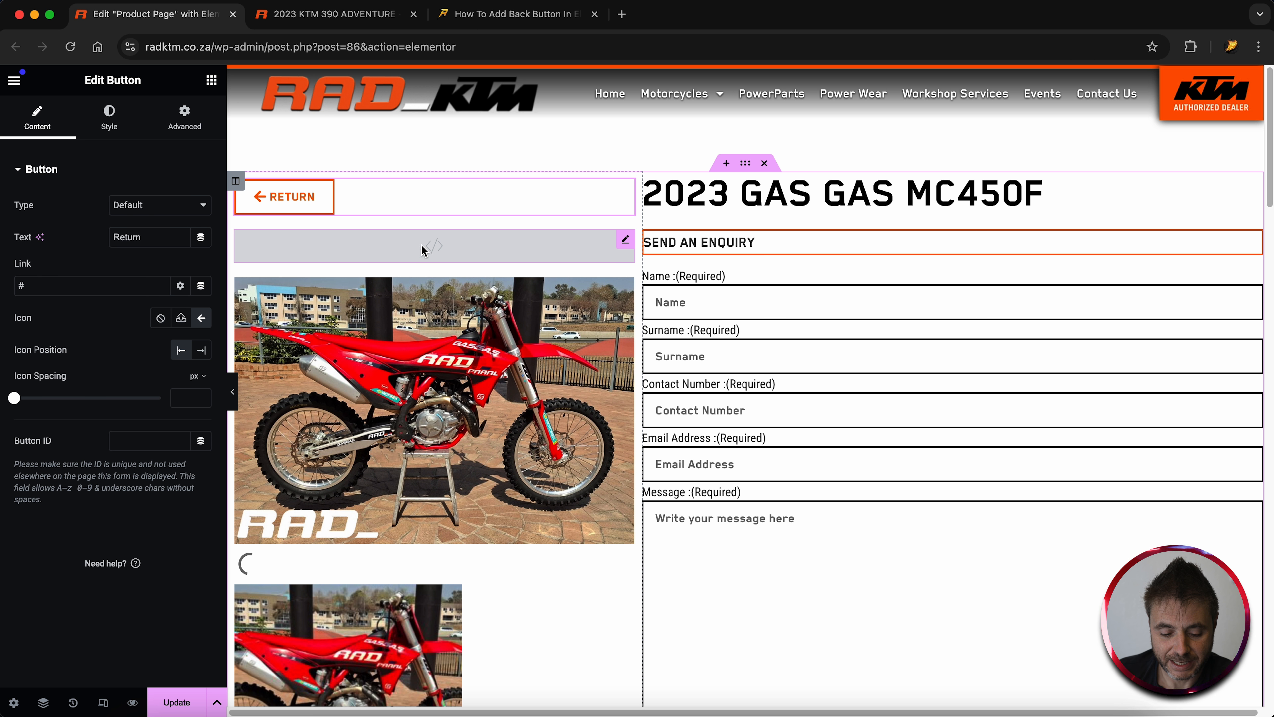
left_click(437, 248)
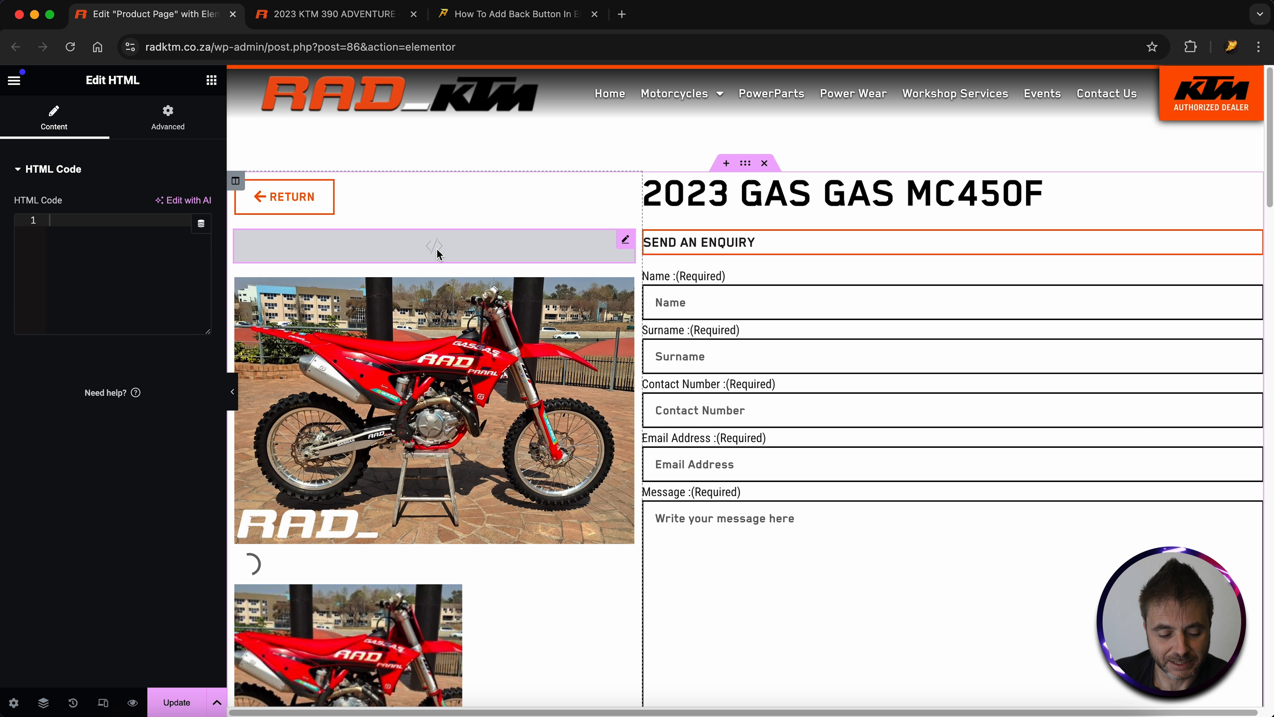
left_click(97, 263)
type("<script type=\"text/javascript\">     jQuery(document).ready(function() {         jQuery('#back-to-main').on('click', function() {             window.history.go(-1);             return false;         });     }); </script>")
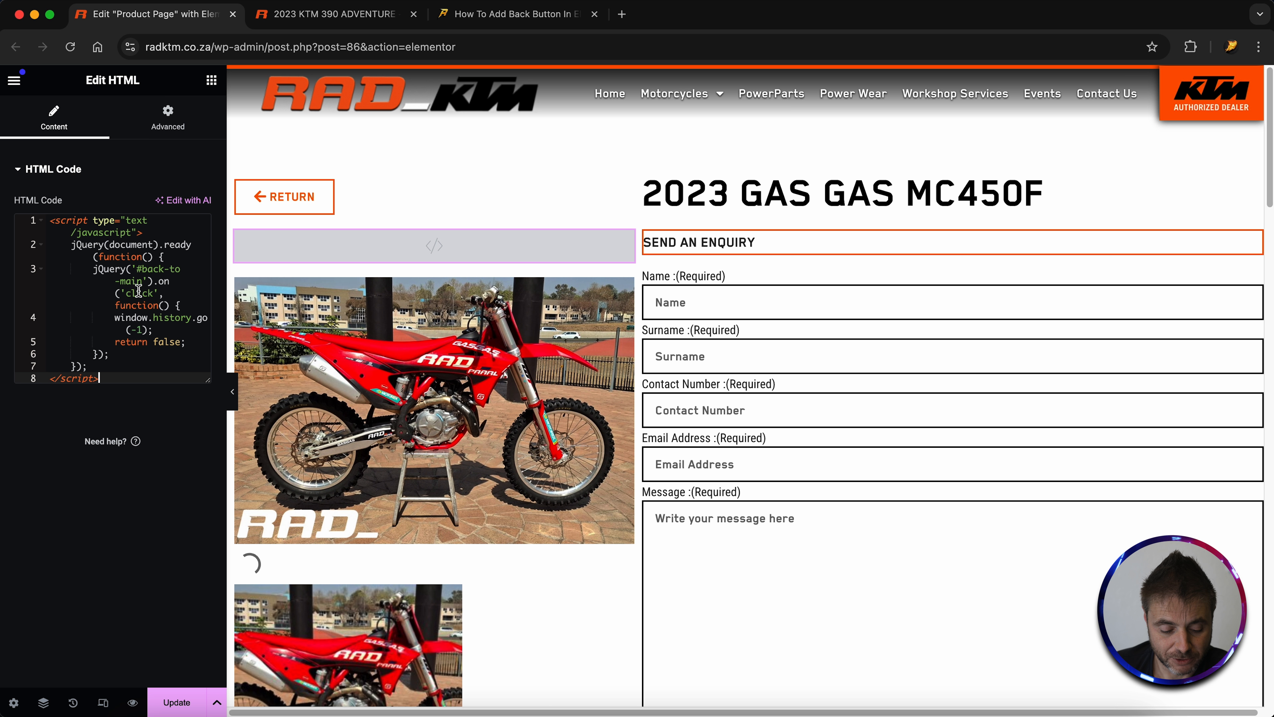
- Copy the back-to-main ID from the script, set it as the Return button's CSS ID, and update the template
left_click_drag(143, 282, 142, 270)
key("super+c")
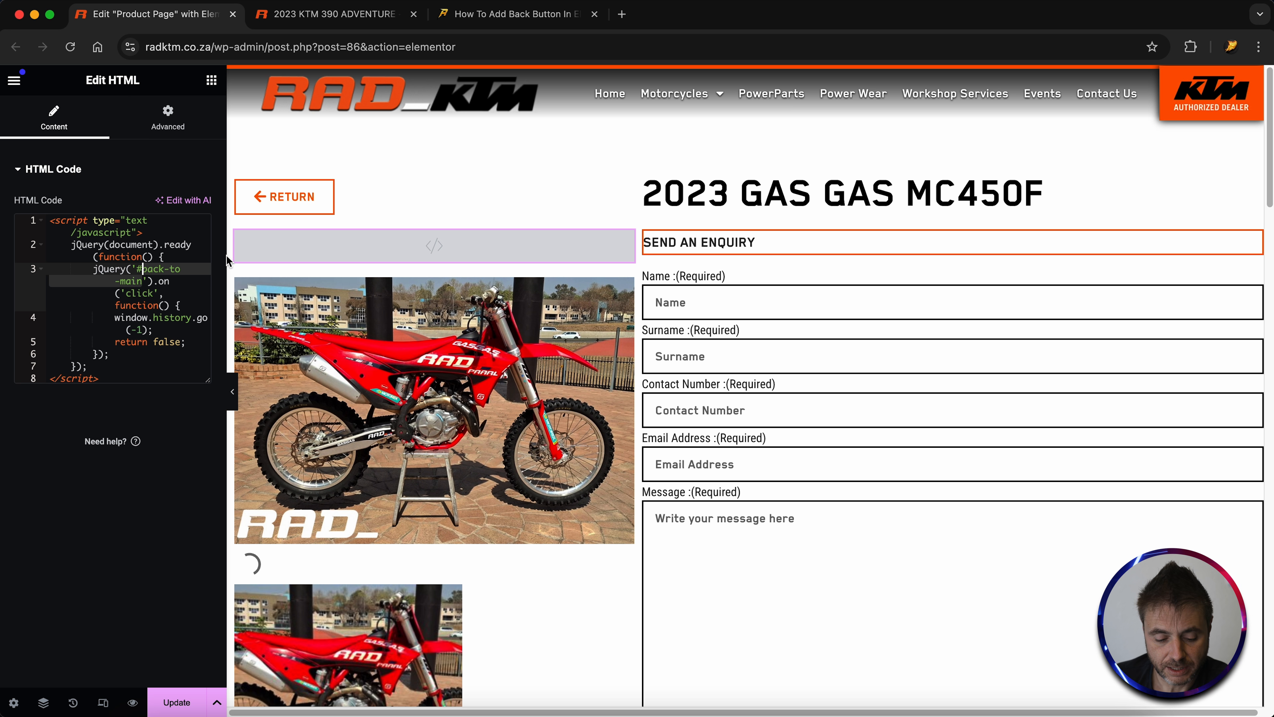
left_click(367, 201)
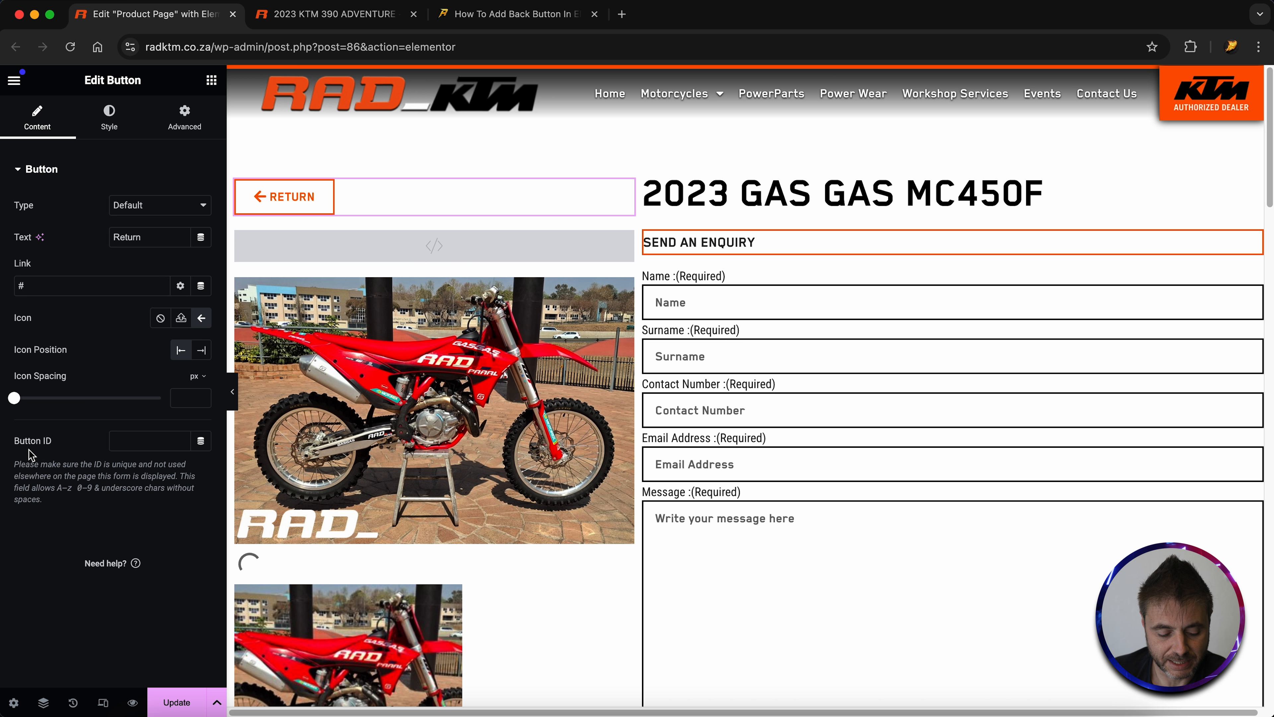
left_click(186, 124)
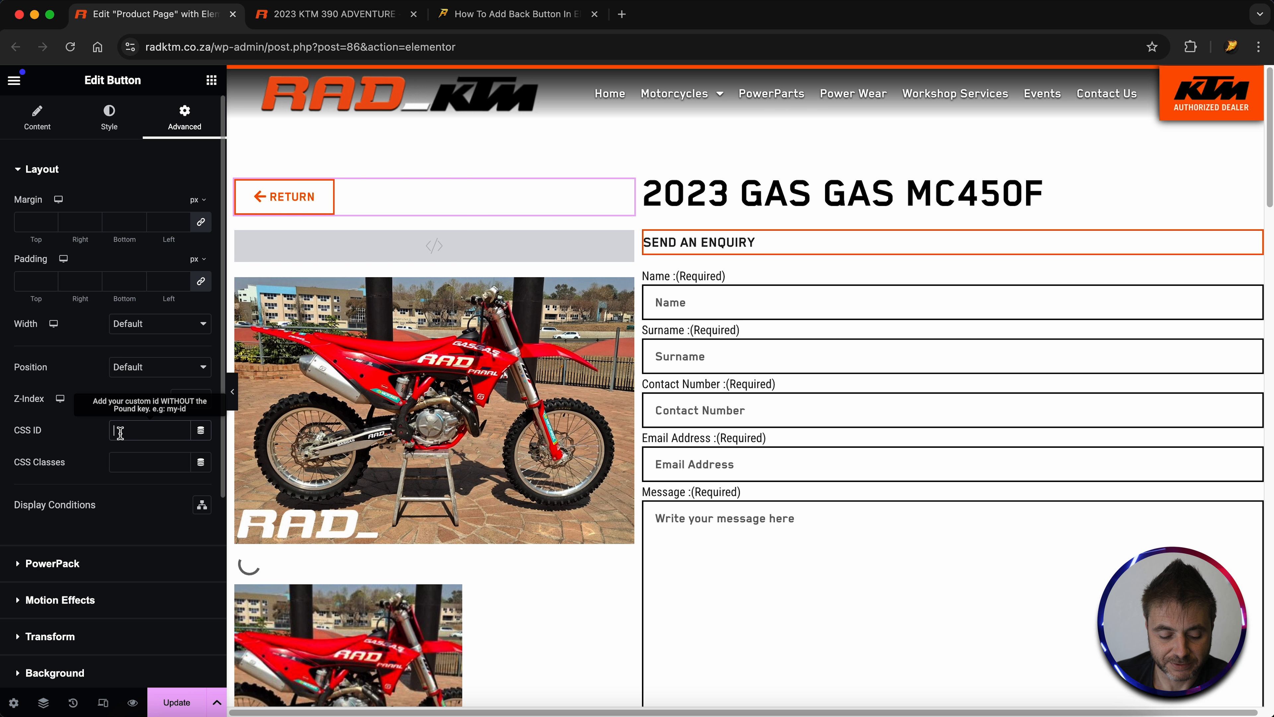
key("super+v")
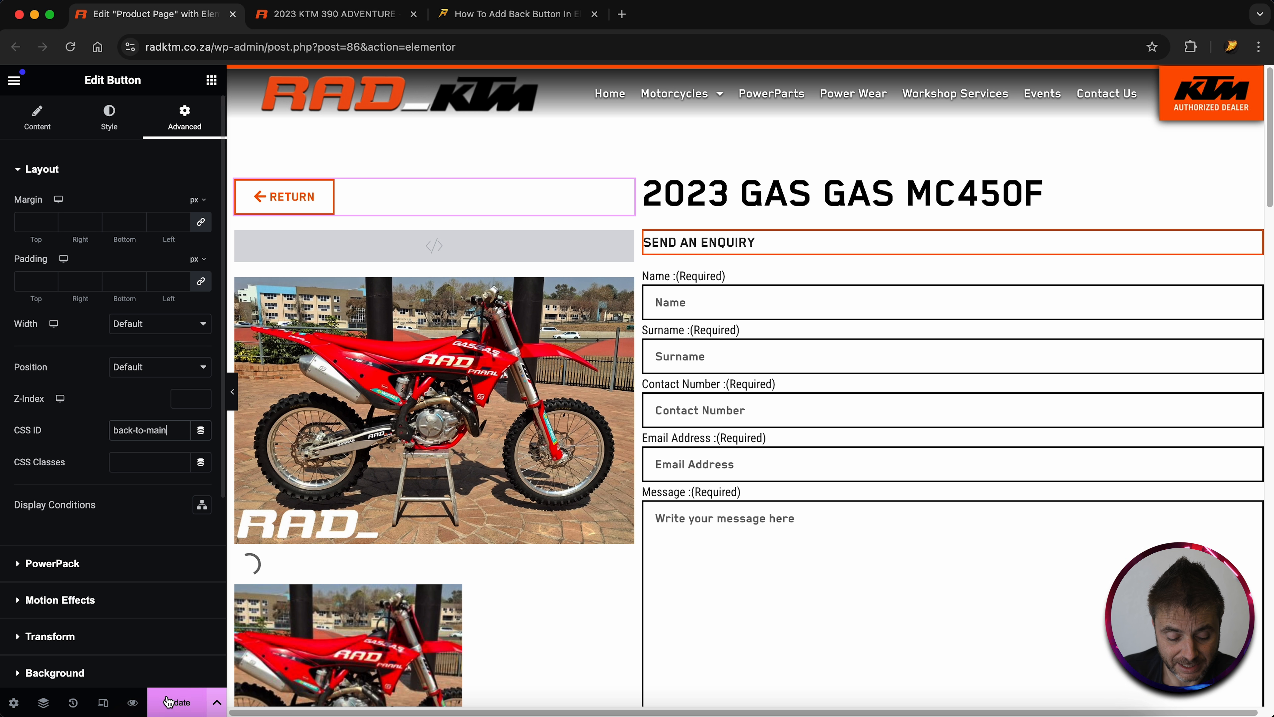
left_click(176, 702)
- Test the Return button on the live 2023 KTM 390 ADVENTURE page and on the 2023 KTM 390 DUKE page opened from the Naked category
left_click(326, 14)
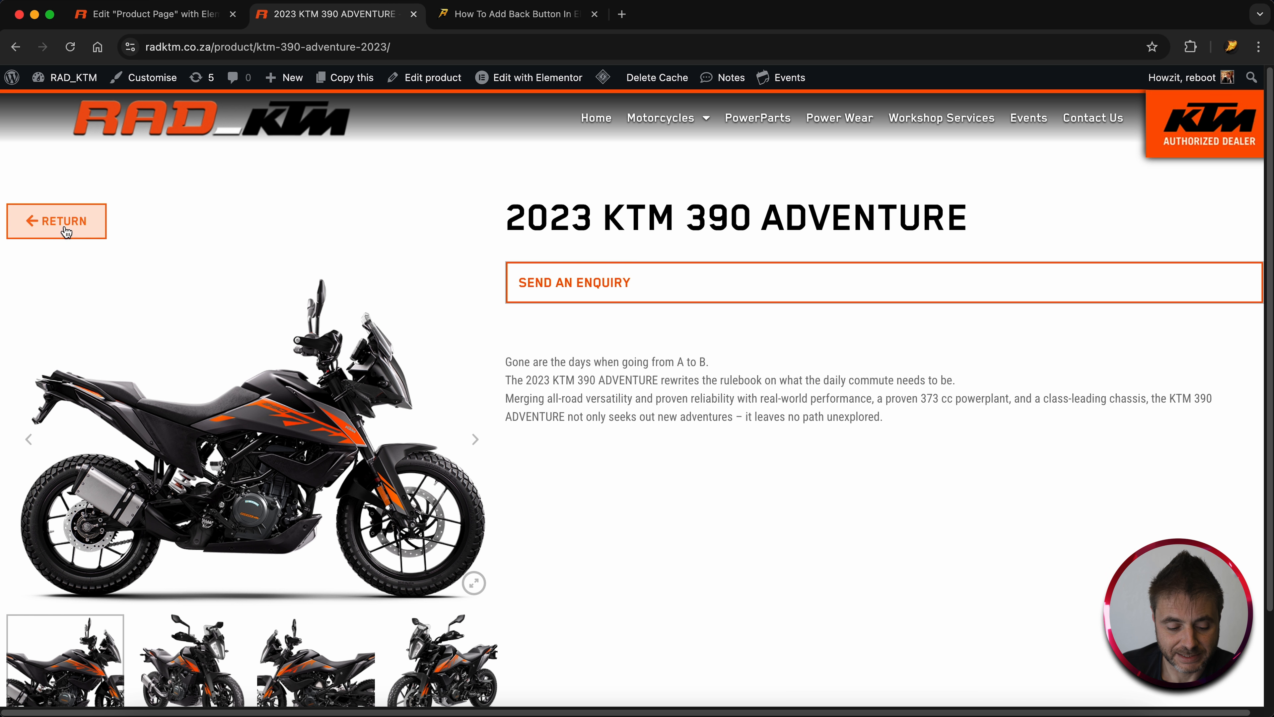
left_click(94, 226)
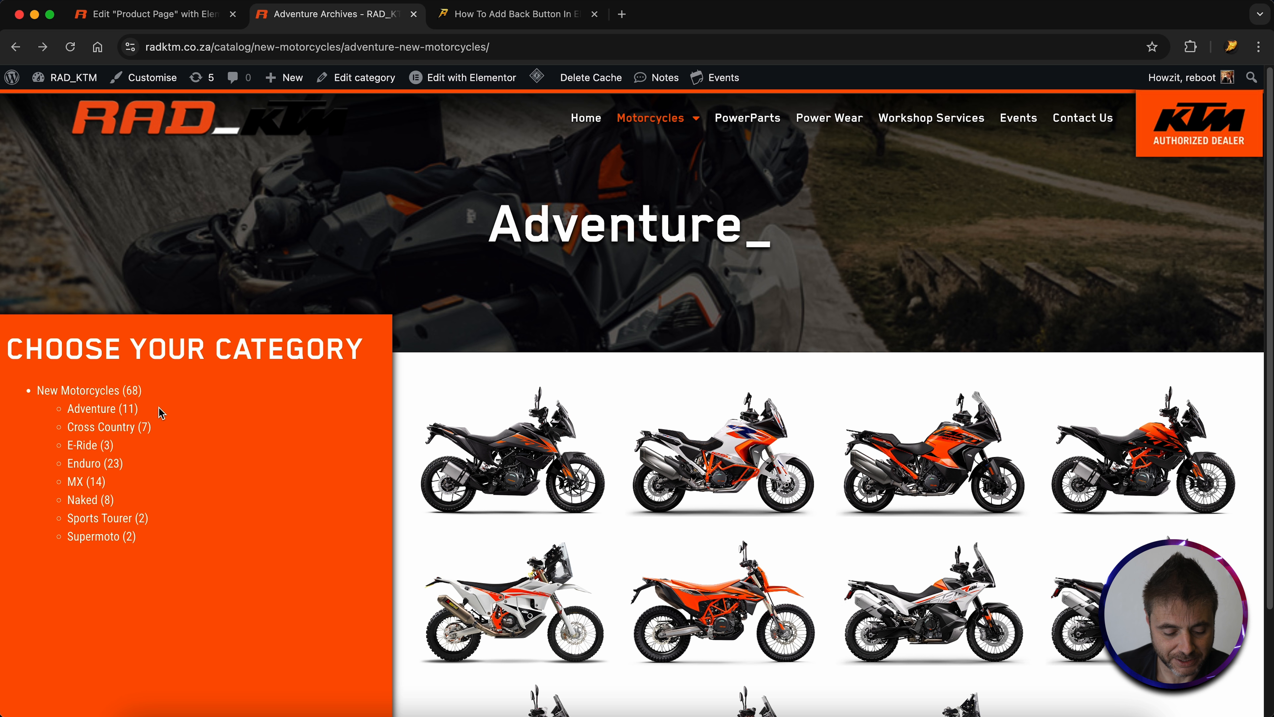
left_click(85, 501)
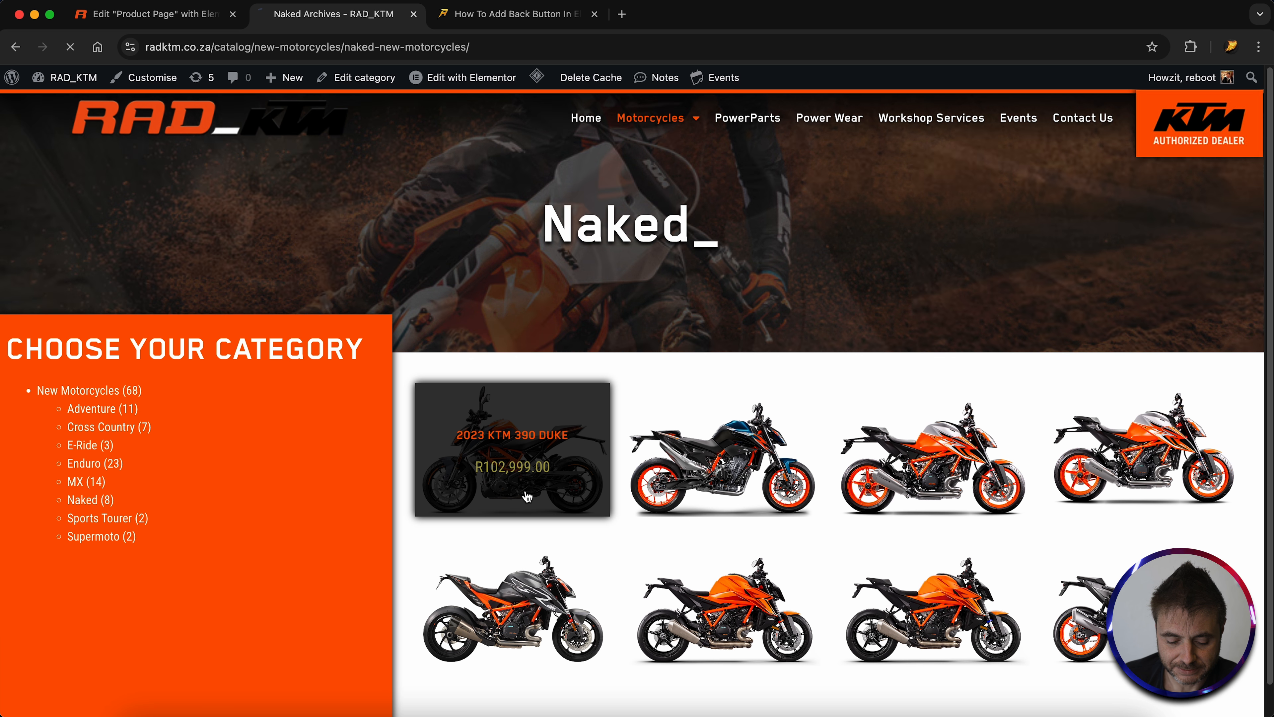
left_click(526, 497)
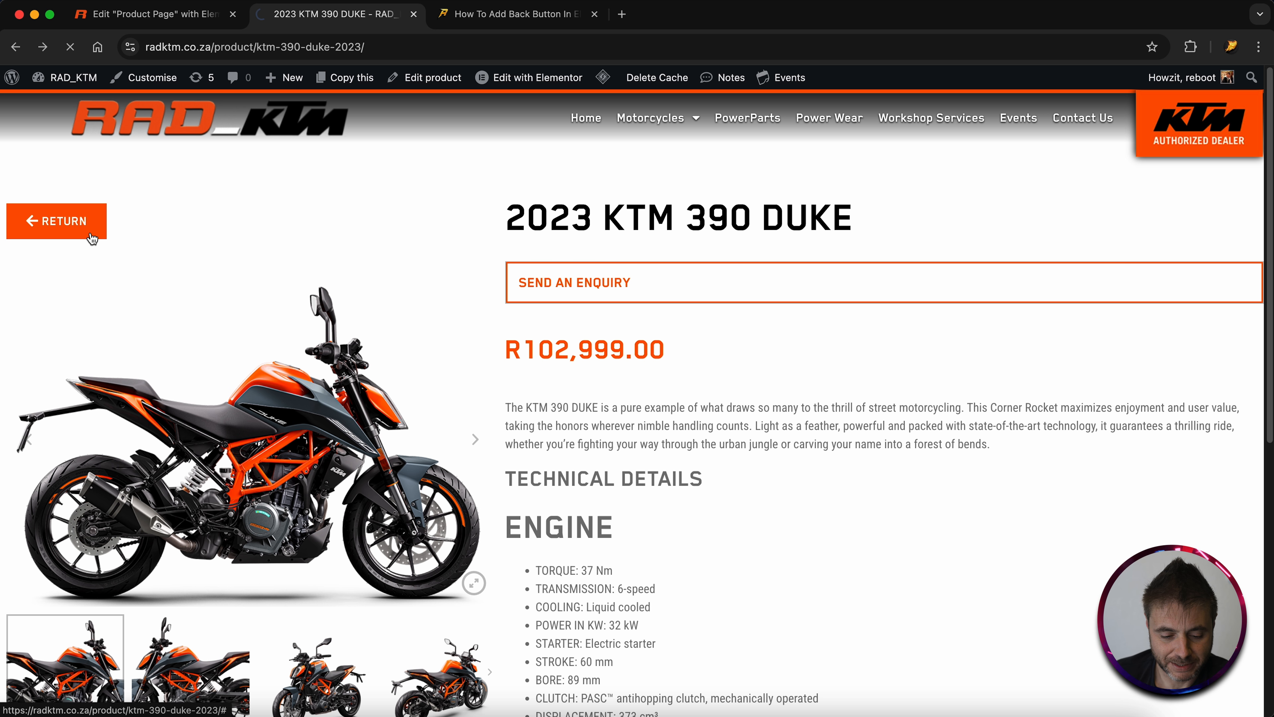
left_click(92, 237)
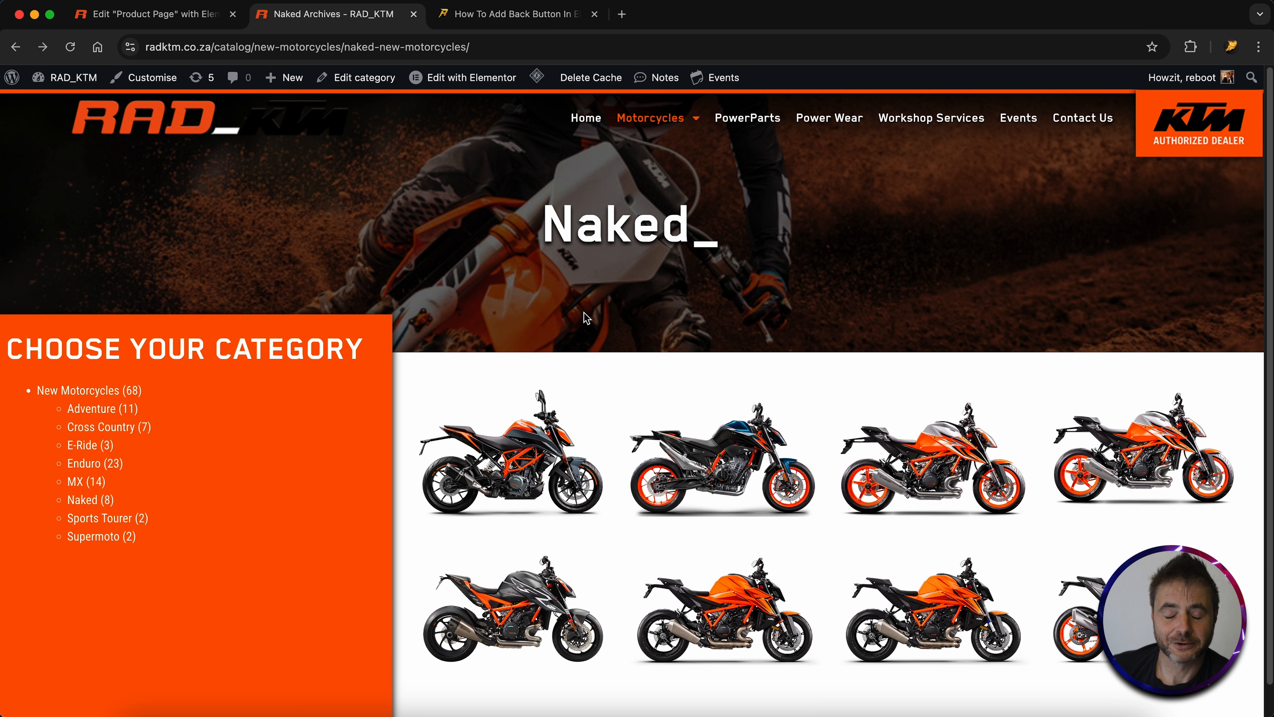